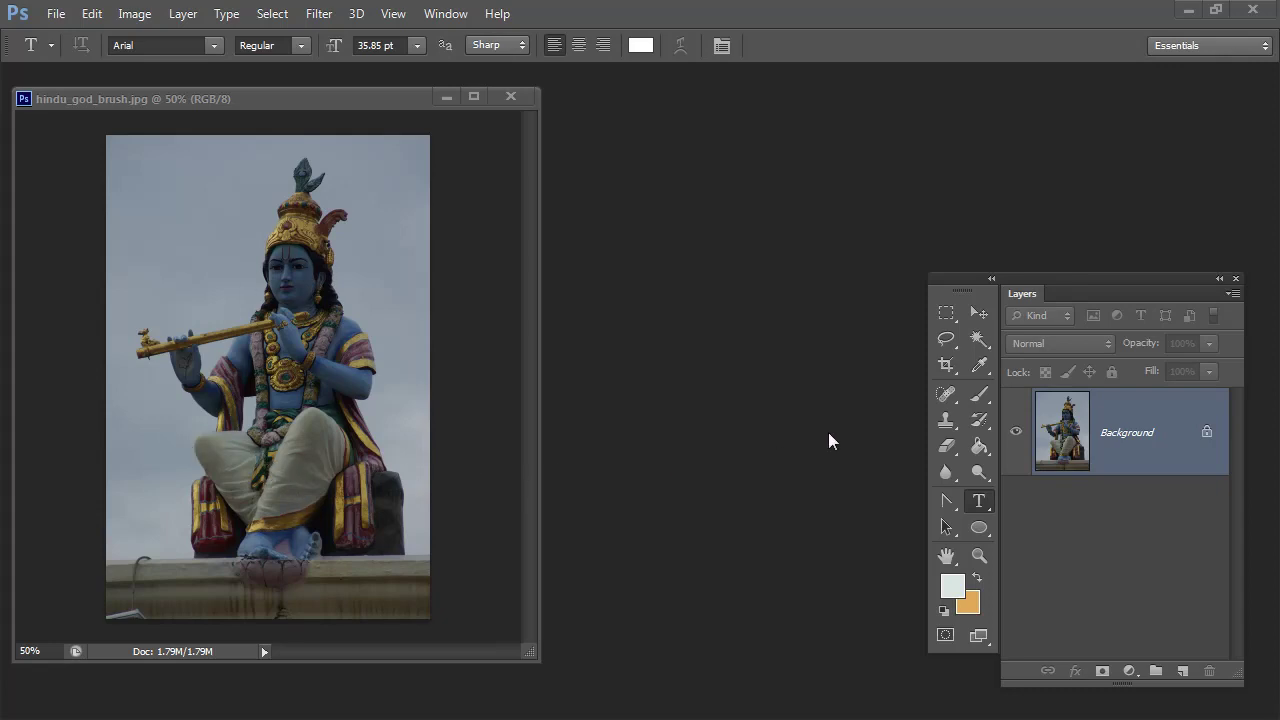
Move the tool and layer panels nearer the image and pick the Quick Selection Tool
drag(943, 278, 720, 151)
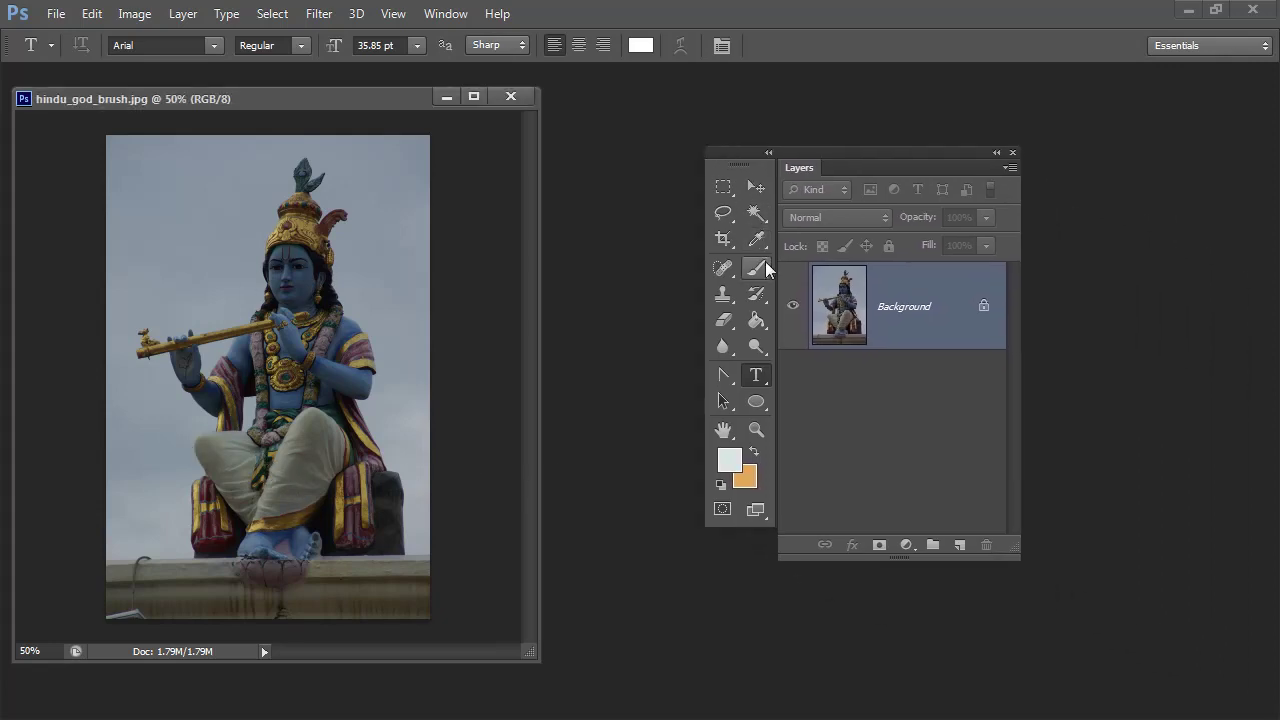
click(755, 214)
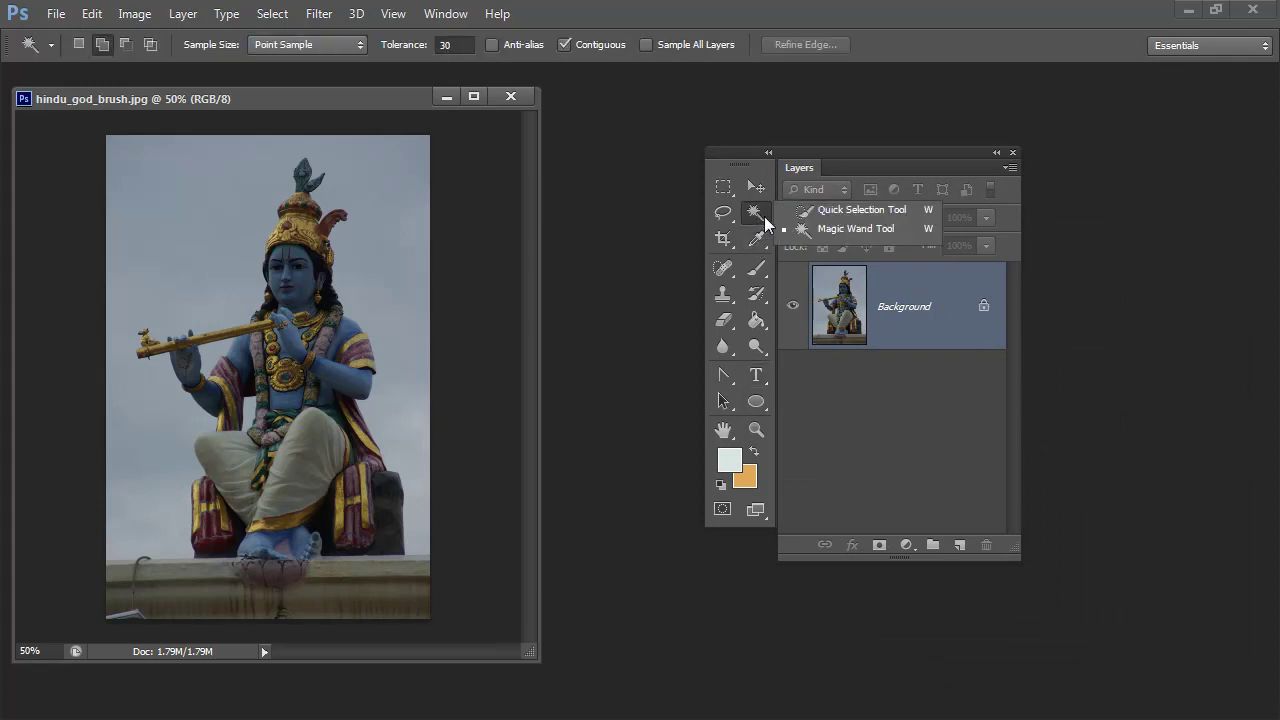
click(828, 212)
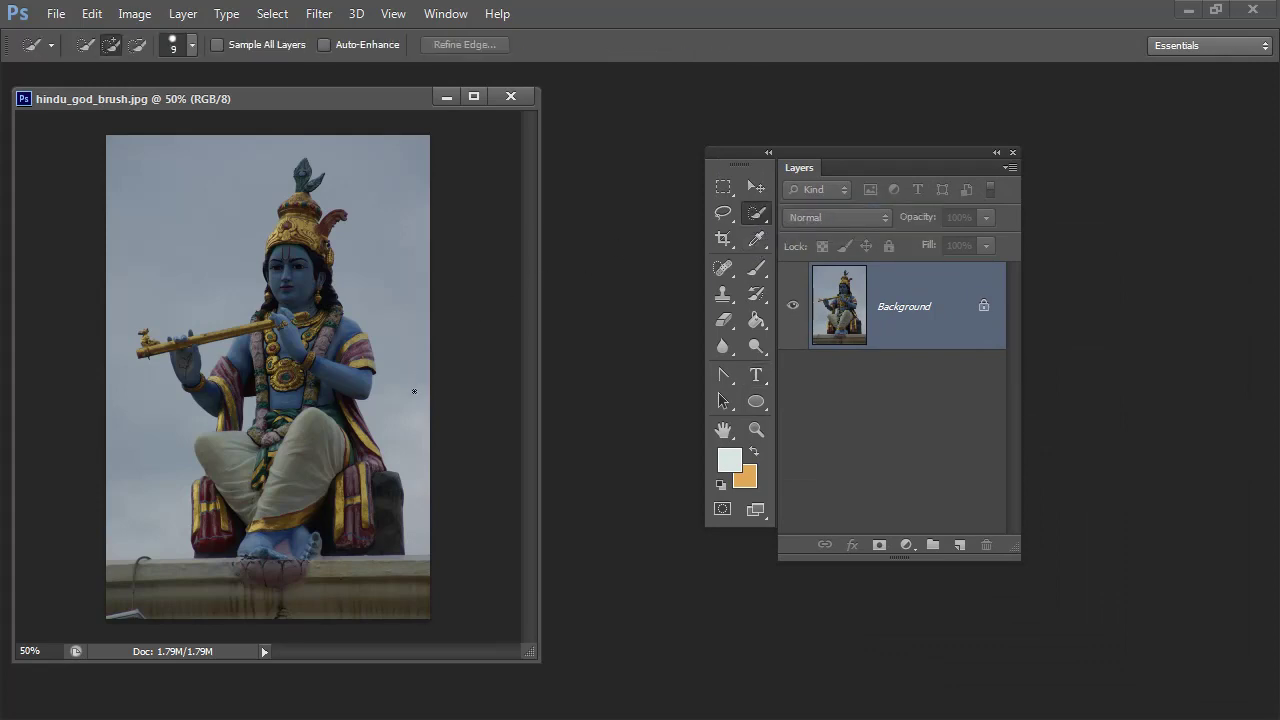
Brush a selection over the right sky, upper-left sky, left side and the stone ledge
mouse_move(420, 530)
mouse_down()
mouse_move(428, 228)
mouse_move(312, 140)
mouse_move(287, 138)
mouse_up()
drag(168, 144, 111, 160)
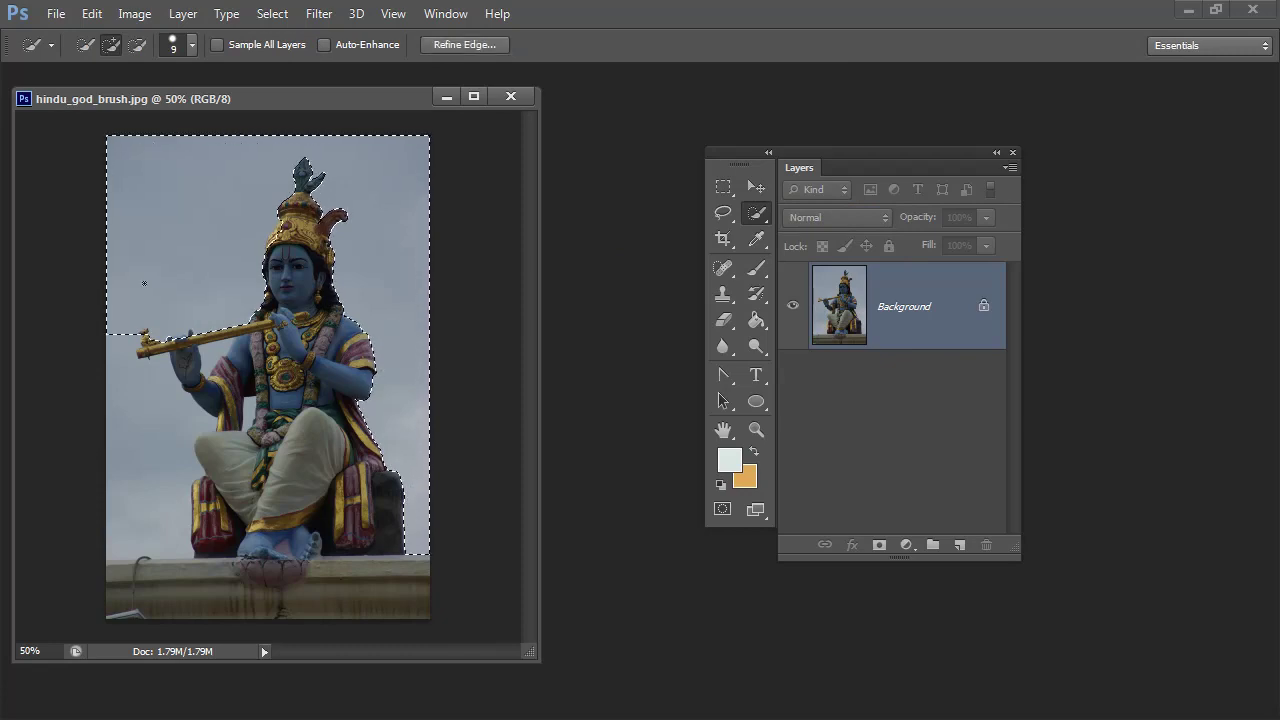
drag(110, 355, 133, 421)
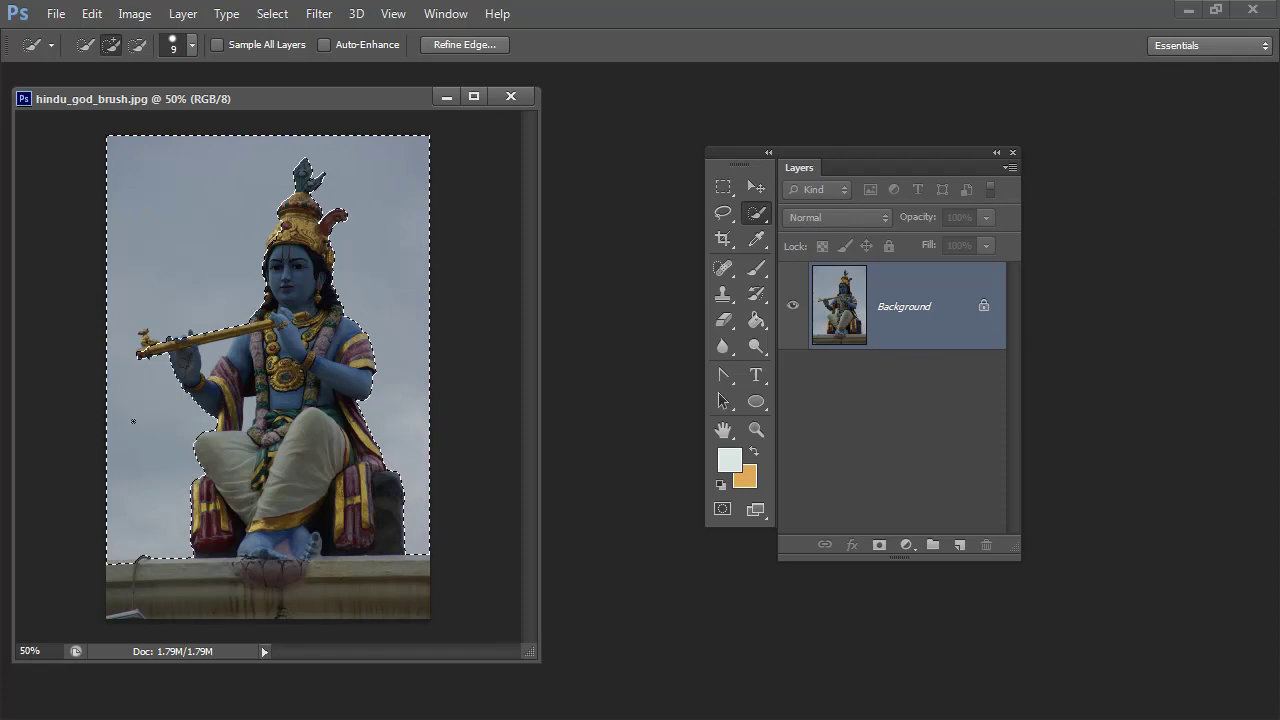
mouse_move(114, 577)
mouse_down()
mouse_move(140, 622)
mouse_move(156, 585)
mouse_up()
drag(251, 616, 280, 620)
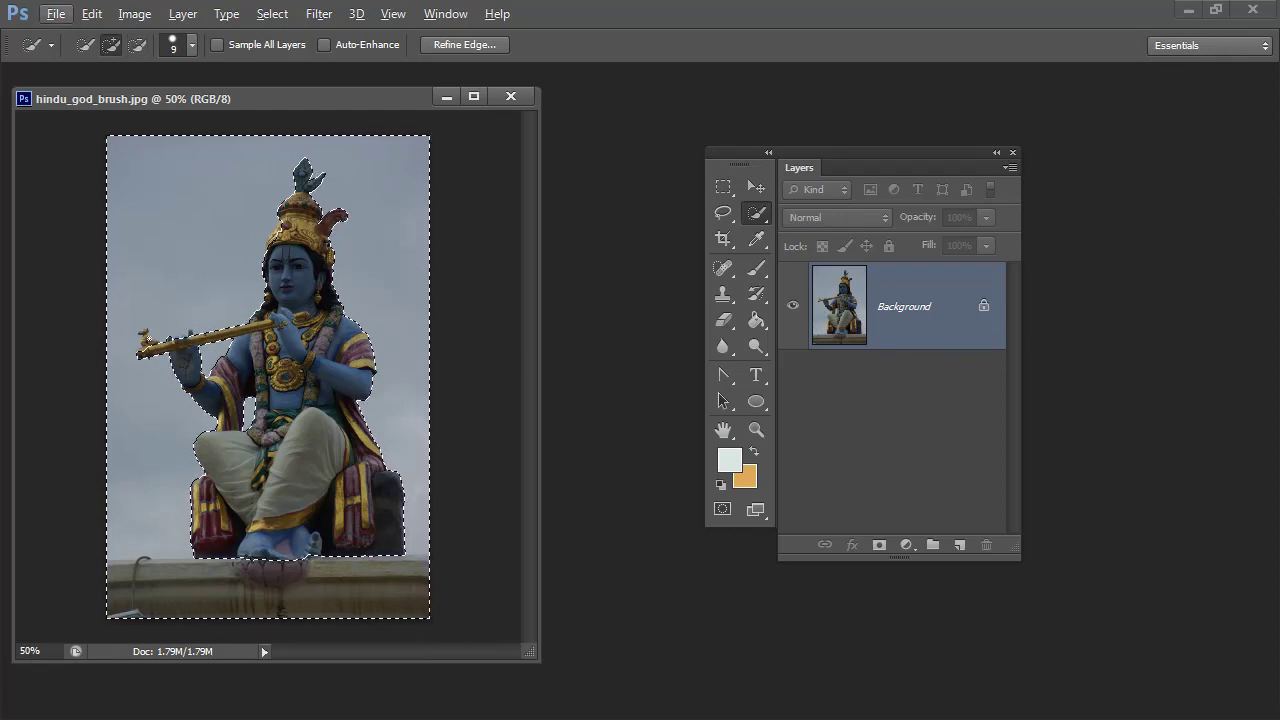
Zoom in on the flute and subtract the fingers from the selection
key(z)
drag(137, 318, 297, 429)
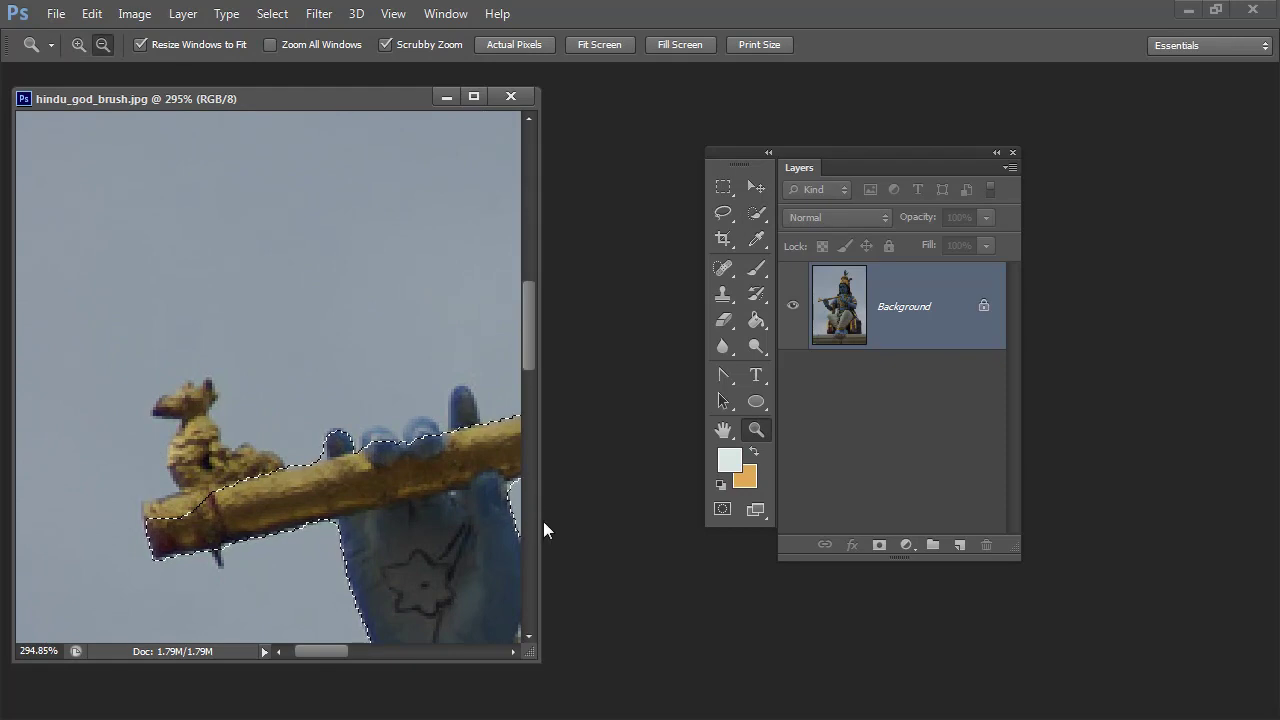
drag(541, 521, 700, 522)
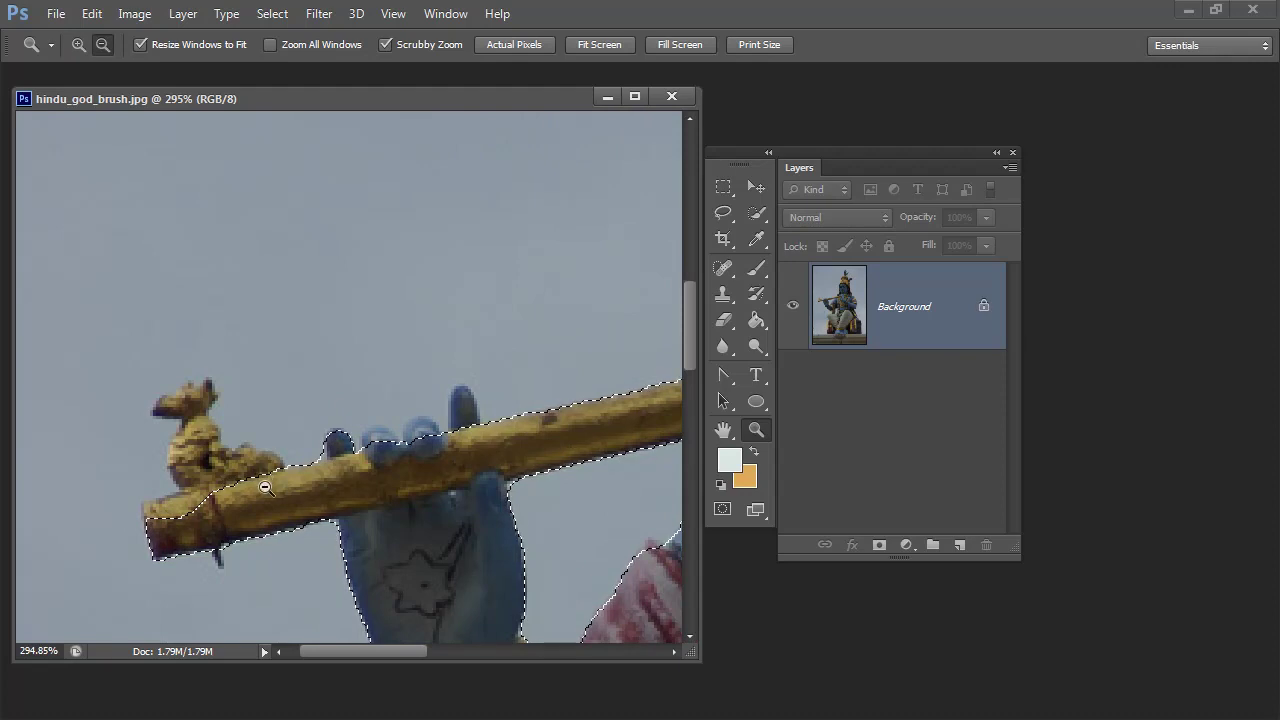
click(756, 213)
key(alt)
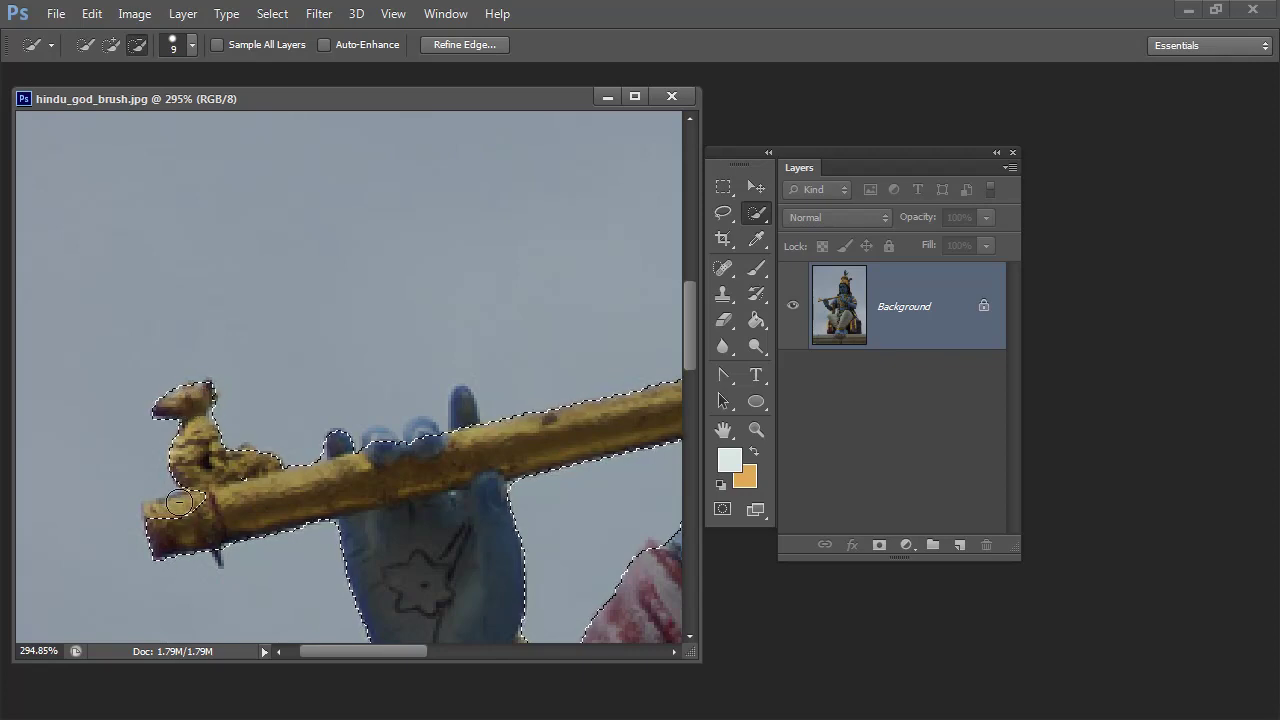
mouse_move(357, 463)
mouse_down()
mouse_move(377, 443)
mouse_move(423, 440)
mouse_up()
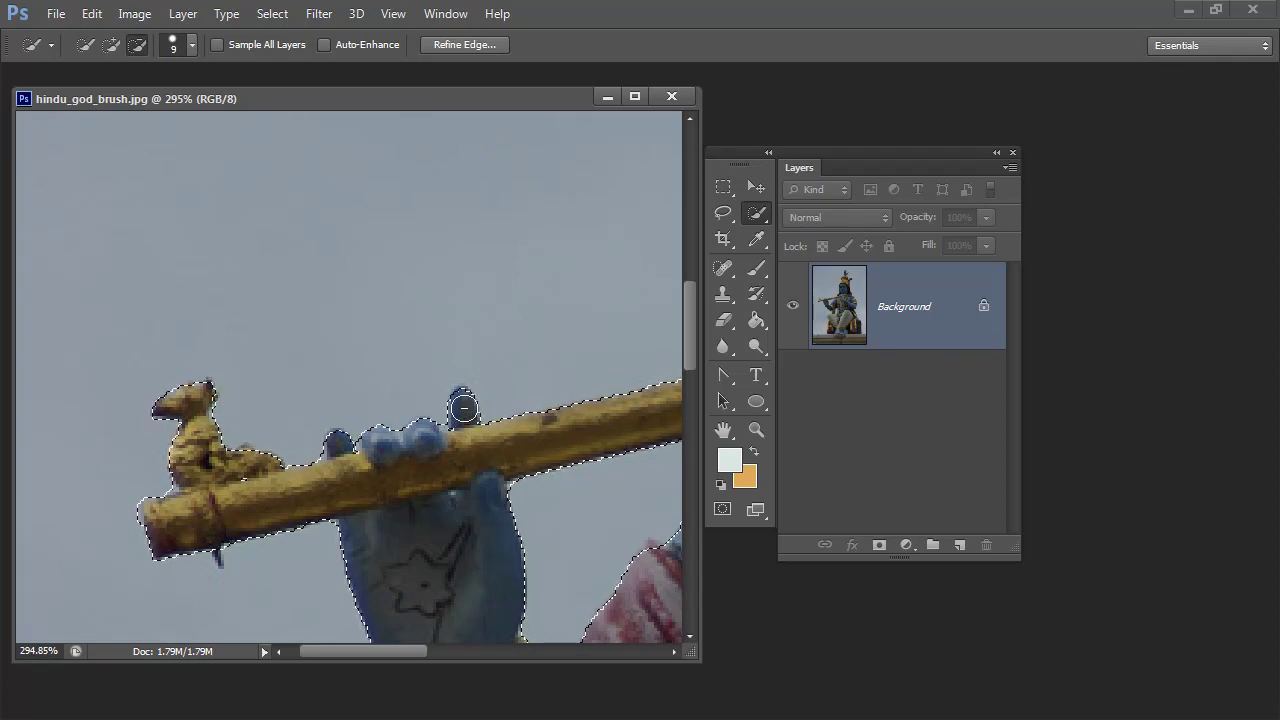
key(alt)
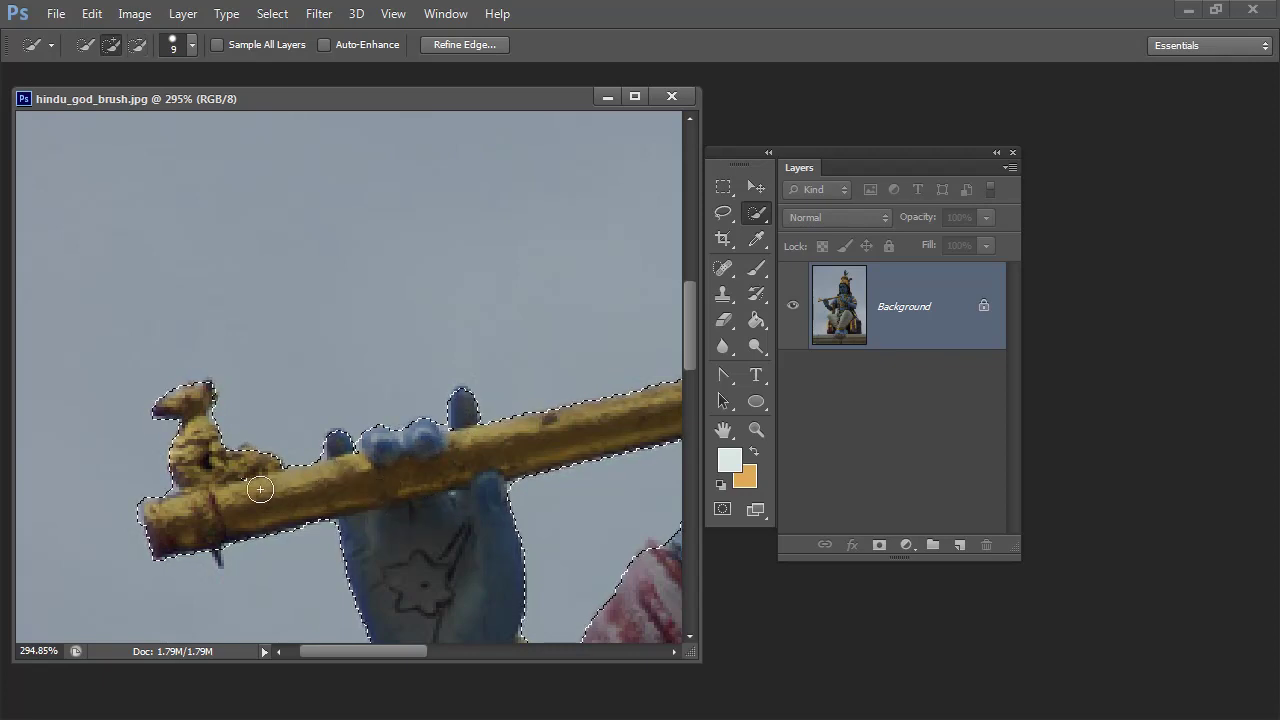
key(alt)
drag(537, 447, 412, 468)
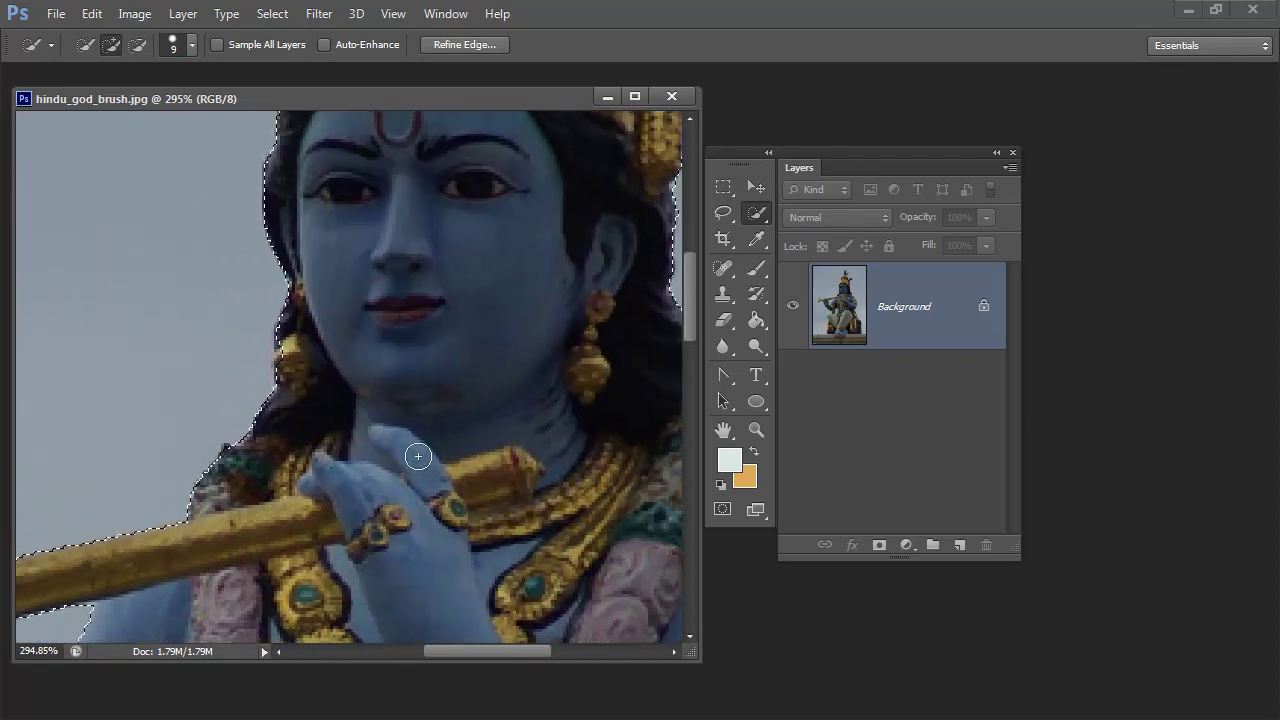
Trim the selection around the crown, removing the area by the red jewel
drag(409, 294, 409, 537)
drag(427, 401, 409, 434)
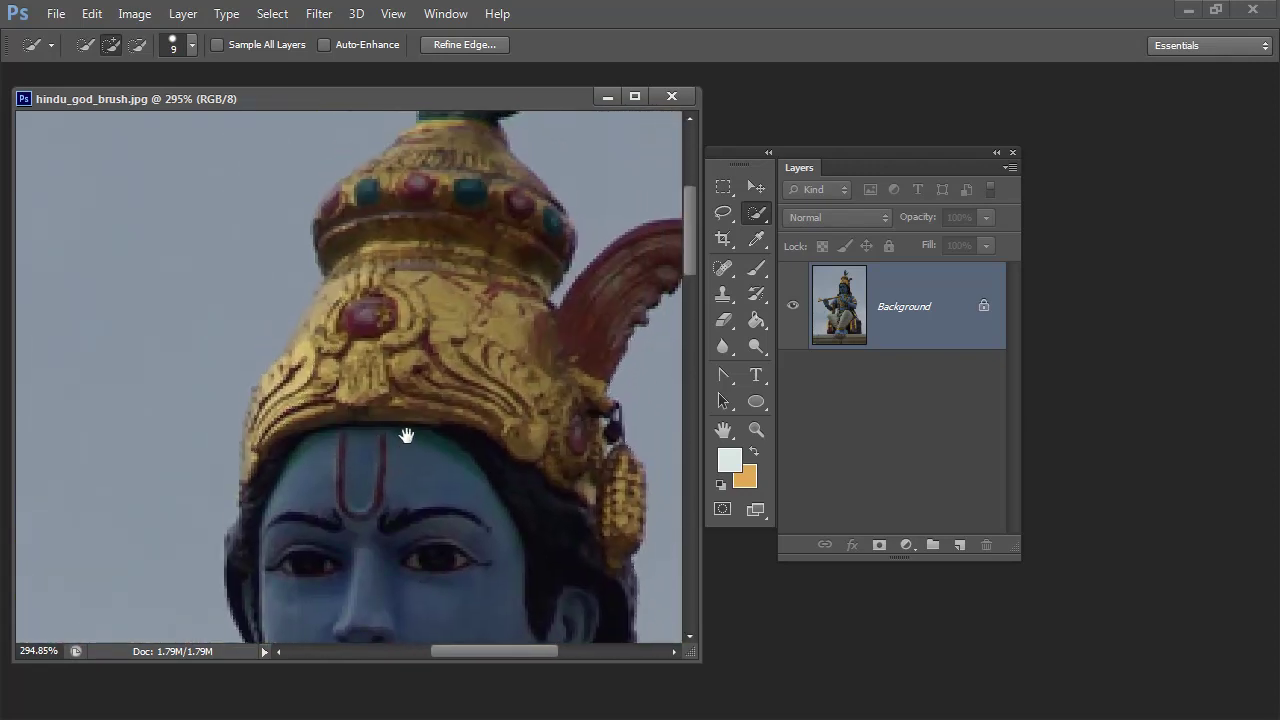
alt+click(345, 313)
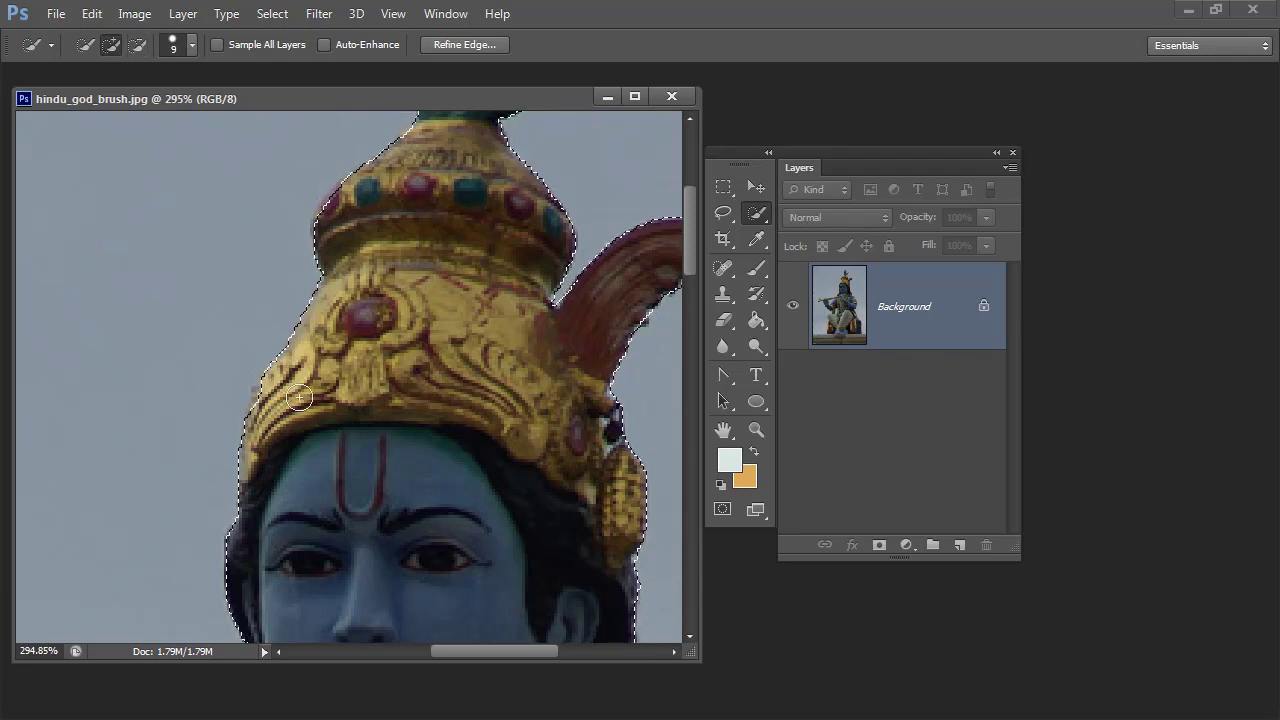
drag(424, 325, 329, 366)
drag(430, 615, 420, 432)
Pan down to the feet and add the pink gap between the legs to the selection
scroll(420, 432, down, 10)
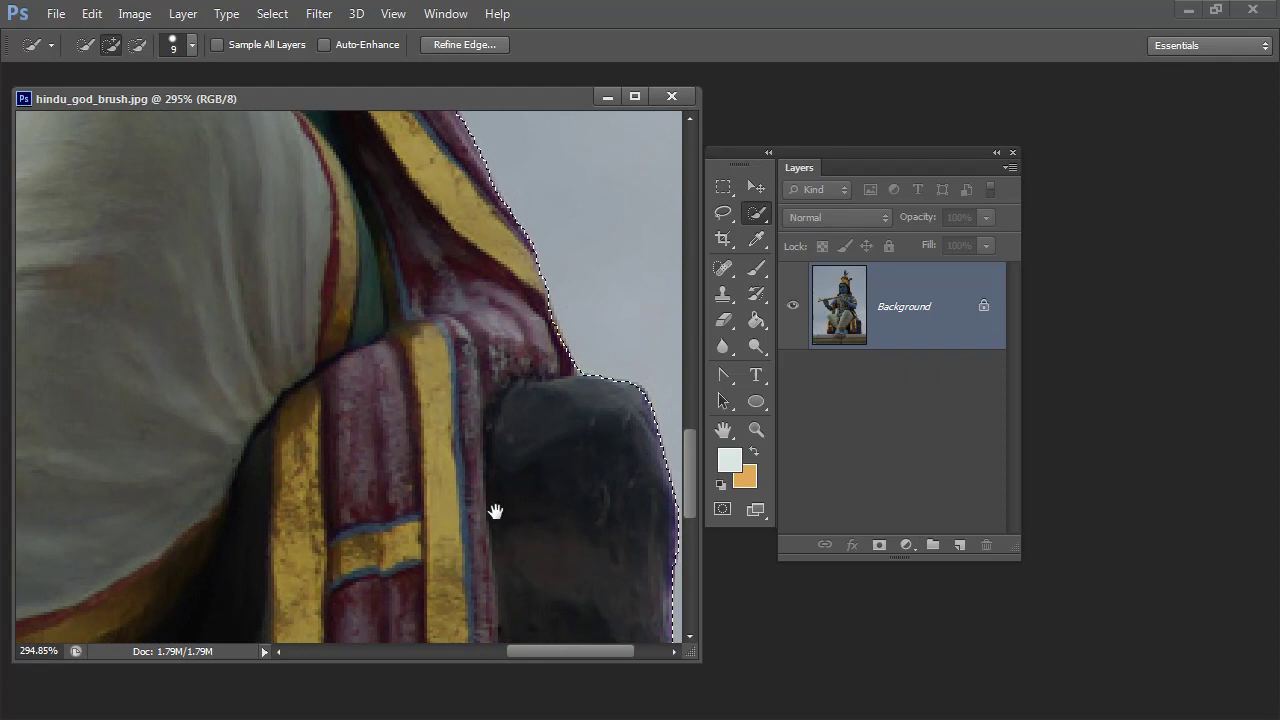
scroll(494, 509, down, 5)
scroll(494, 509, right, 3)
scroll(414, 510, down, 4)
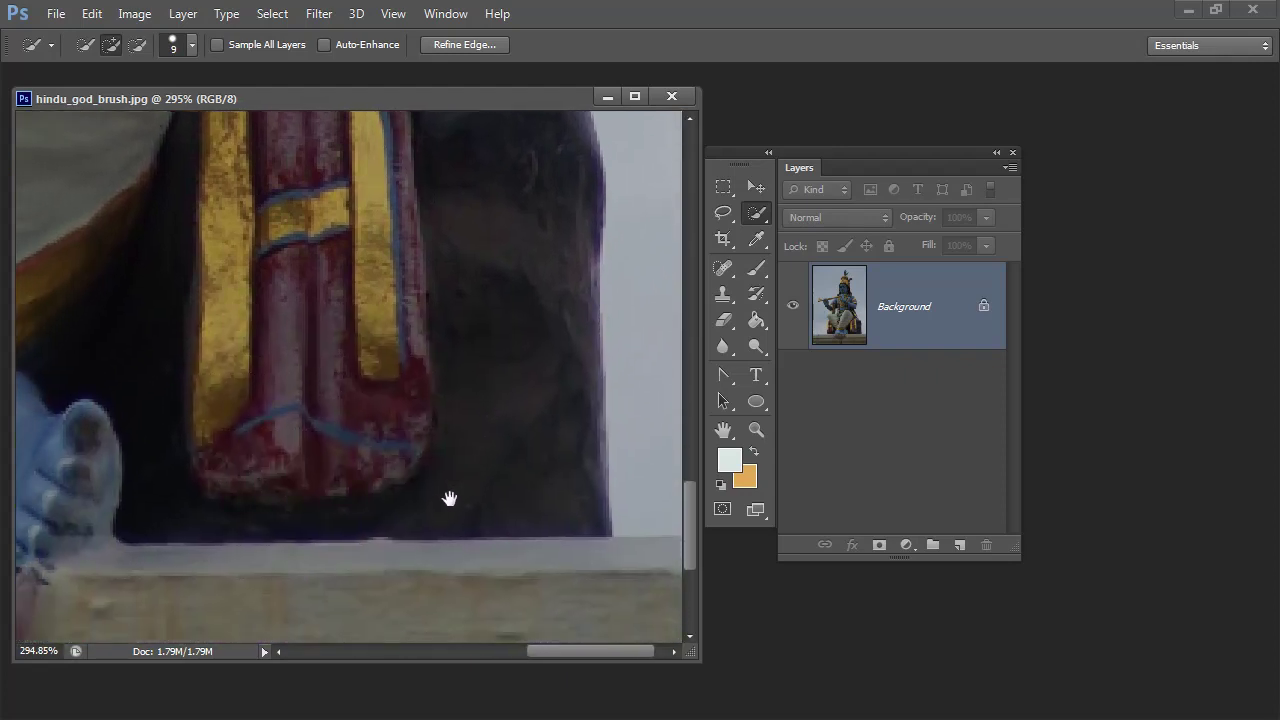
scroll(449, 500, left, 5)
drag(401, 475, 537, 452)
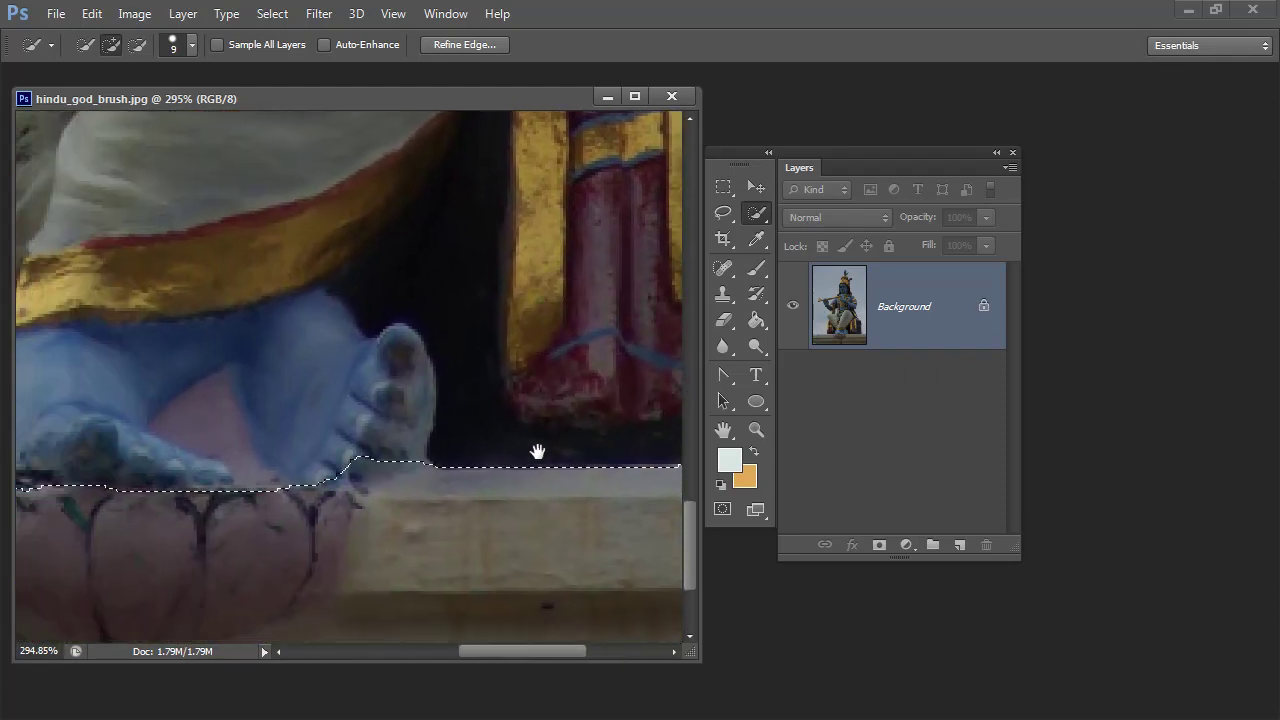
key(alt)
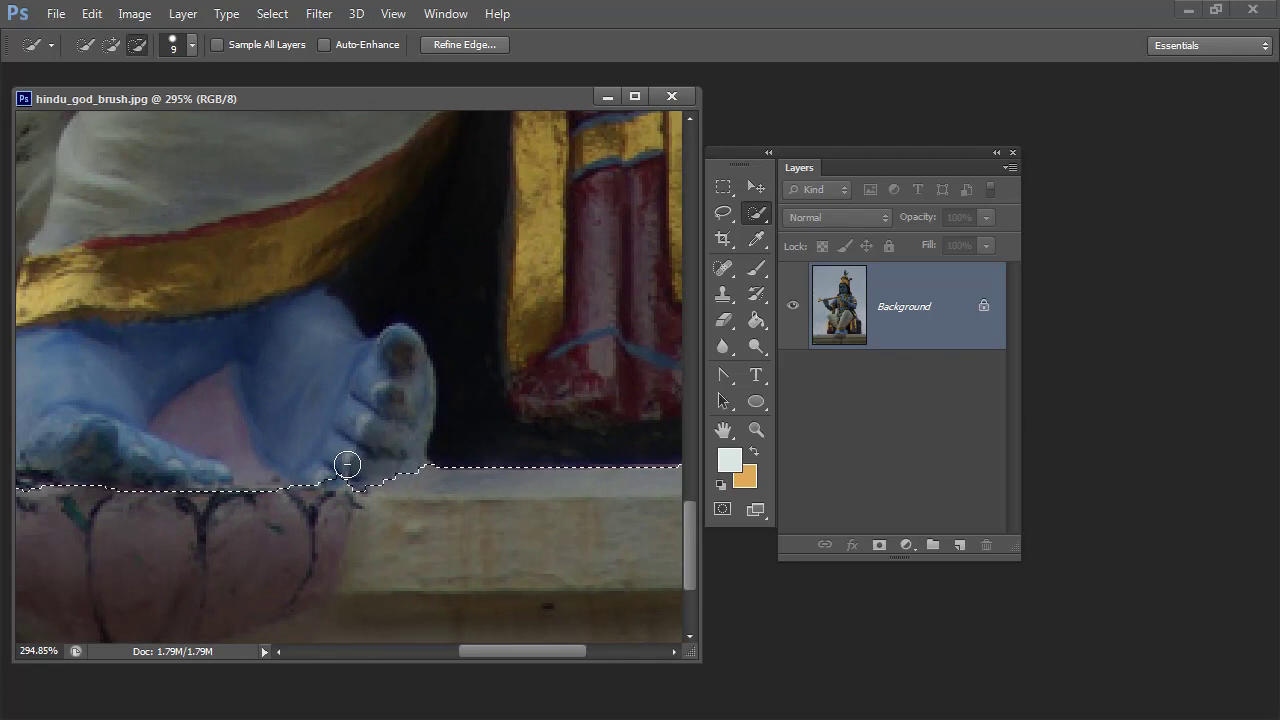
drag(373, 446, 354, 467)
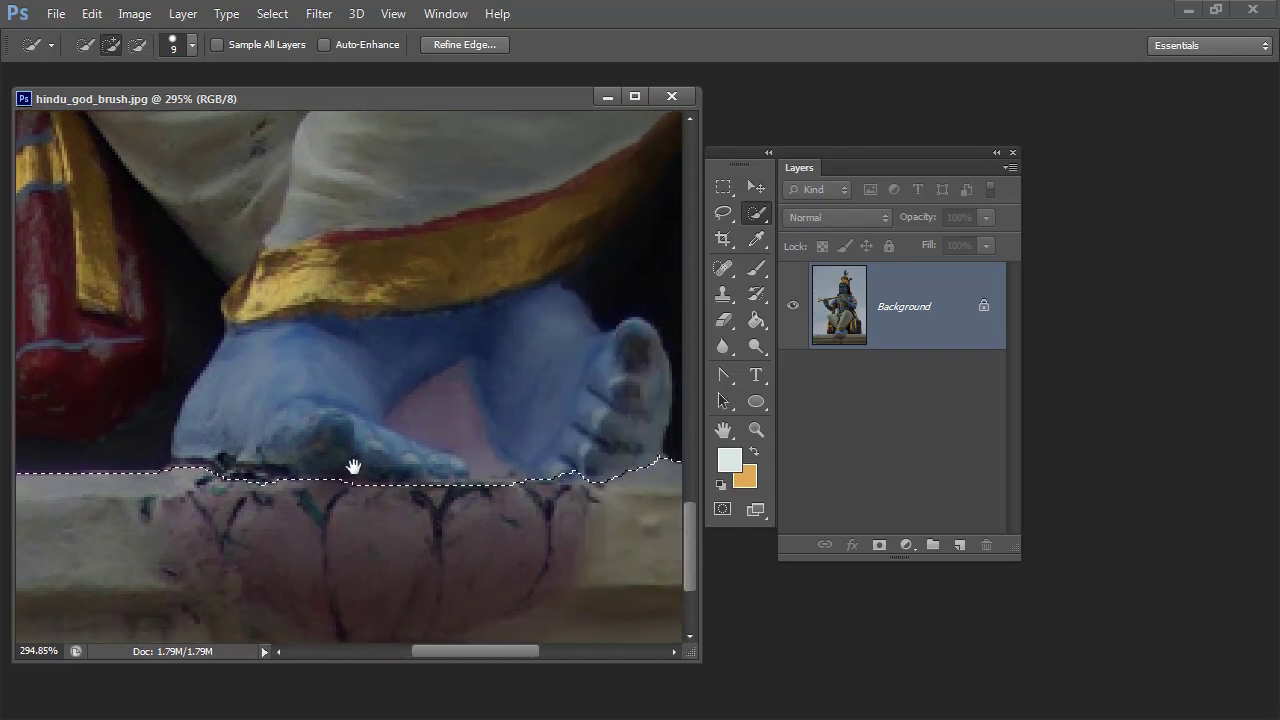
click(461, 387)
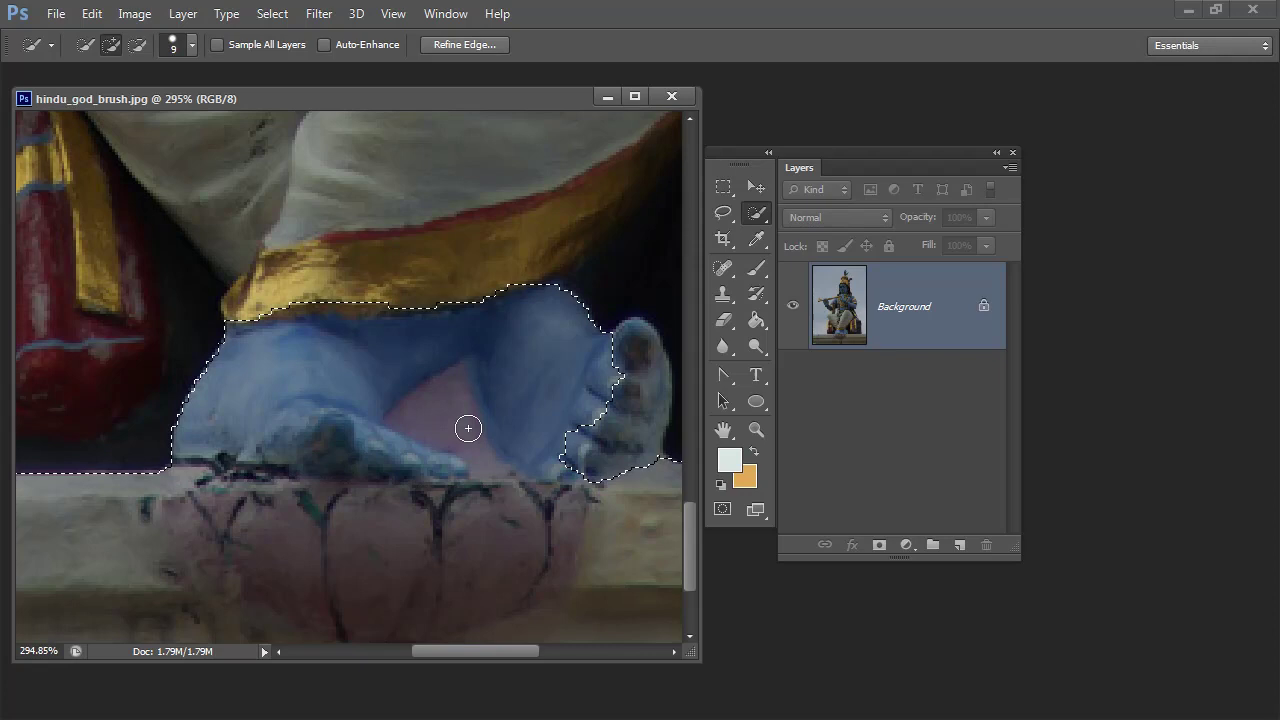
Subtract the left leg, left foot, upper leg and right foot's toes from the selection
alt+click(323, 346)
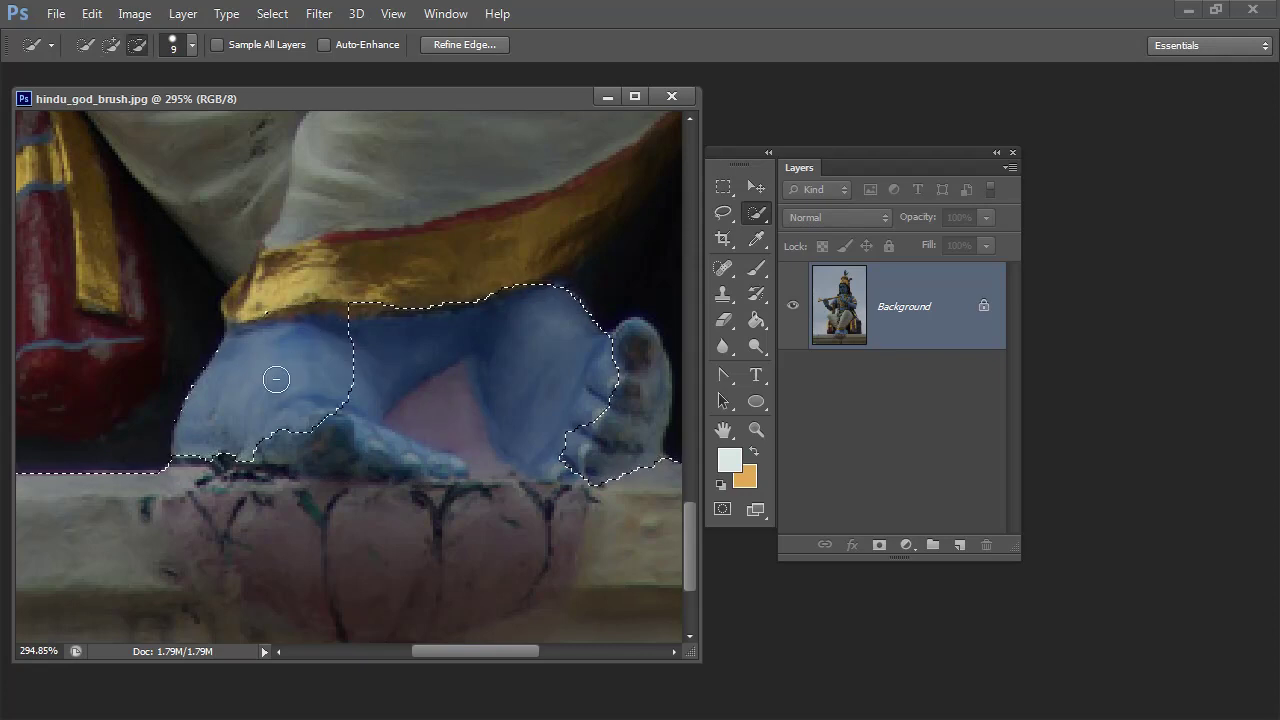
mouse_move(276, 379)
mouse_down()
mouse_move(283, 444)
mouse_move(355, 449)
mouse_up()
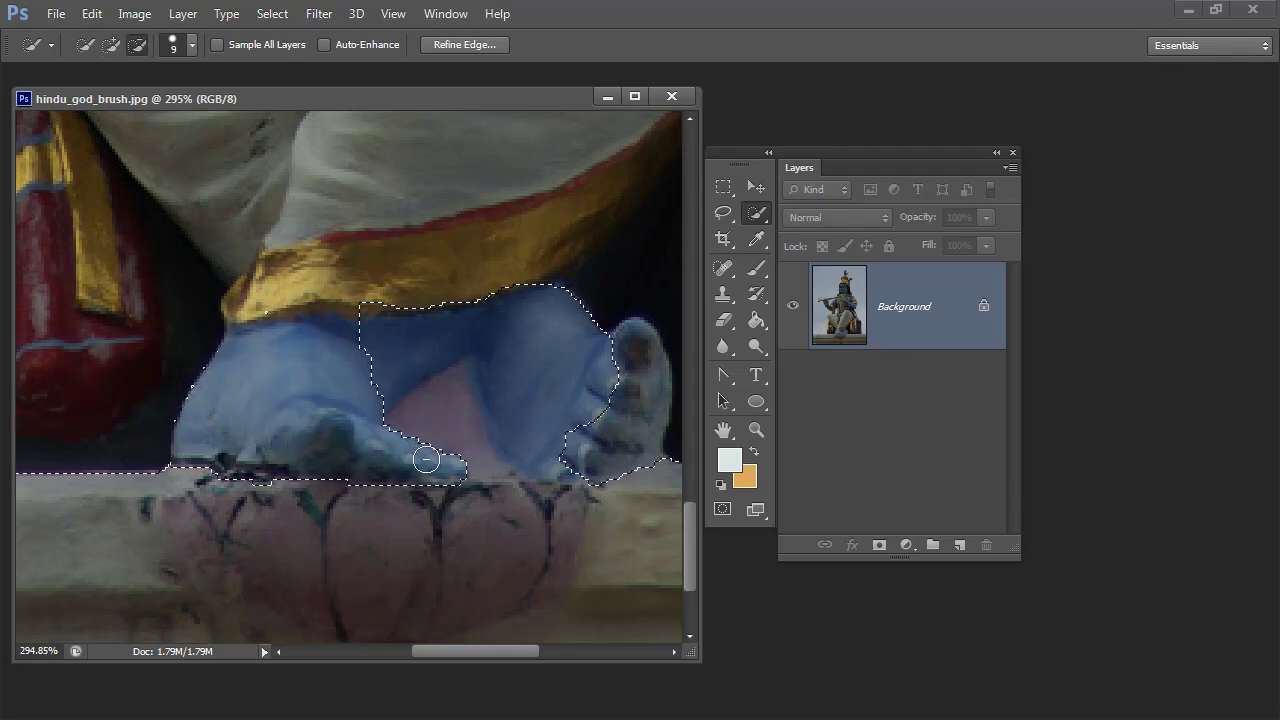
click(405, 332)
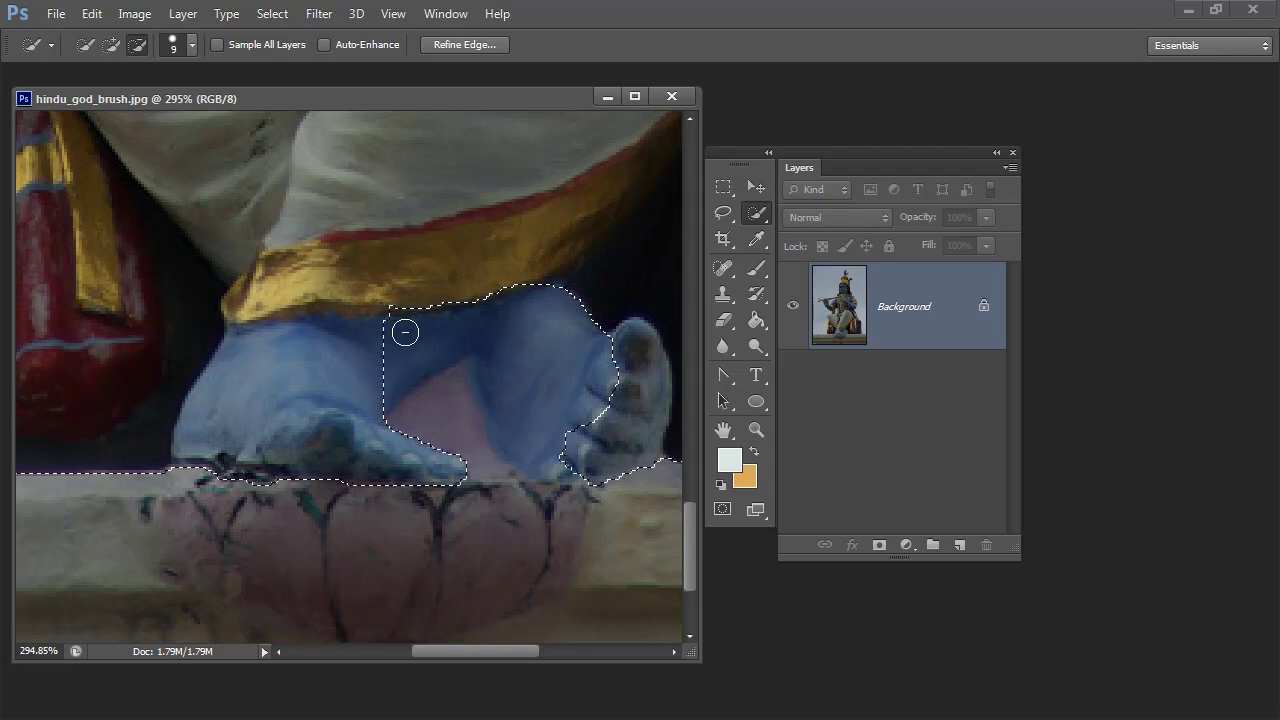
mouse_move(405, 332)
mouse_down()
mouse_move(451, 318)
mouse_move(387, 305)
mouse_move(420, 314)
mouse_up()
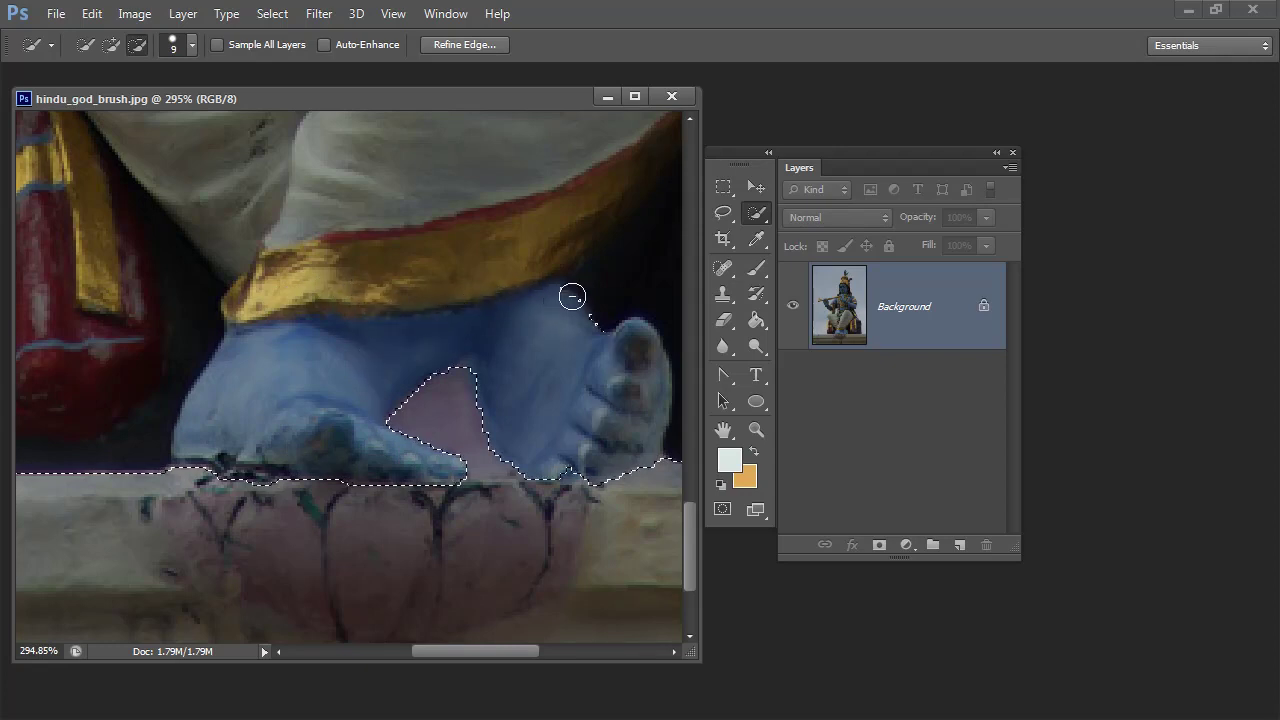
mouse_move(572, 296)
mouse_down()
mouse_move(611, 346)
mouse_move(592, 427)
mouse_move(573, 468)
mouse_up()
key(alt)
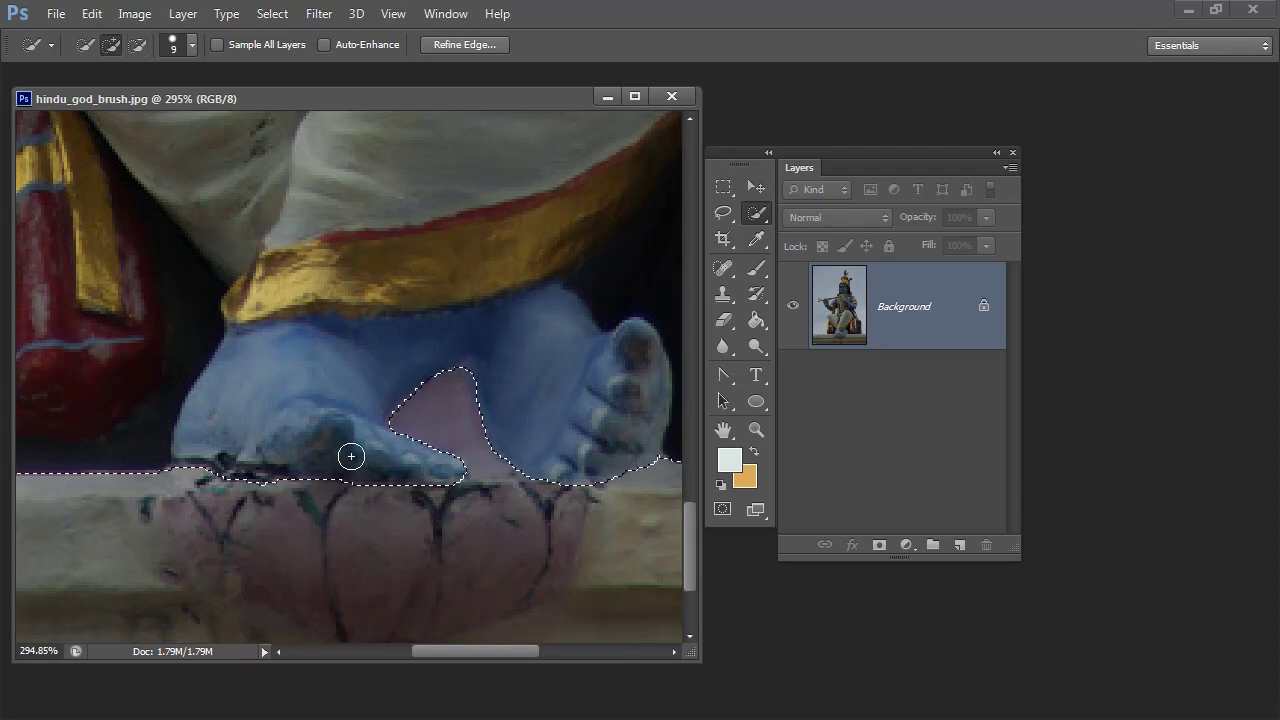
Zoom out to 66.7% and enlarge the document window to show the whole statue
key(z)
scroll(335, 438, up, 3)
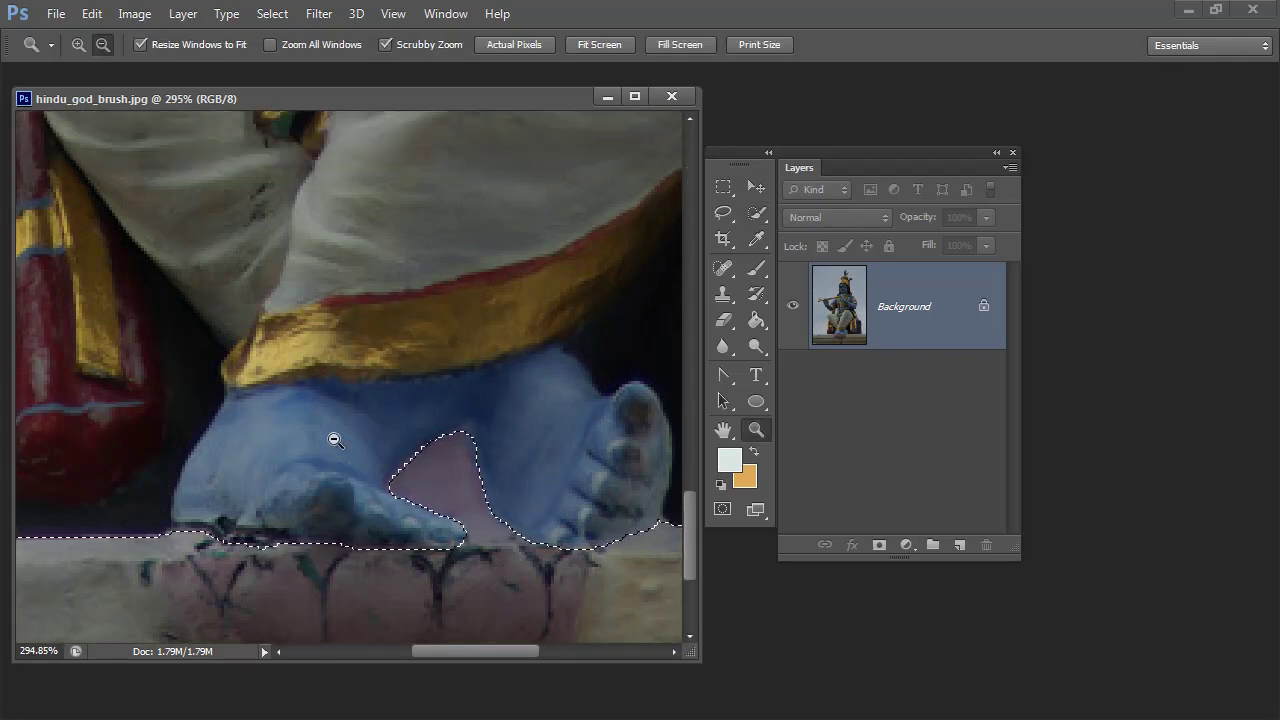
alt+click(335, 438)
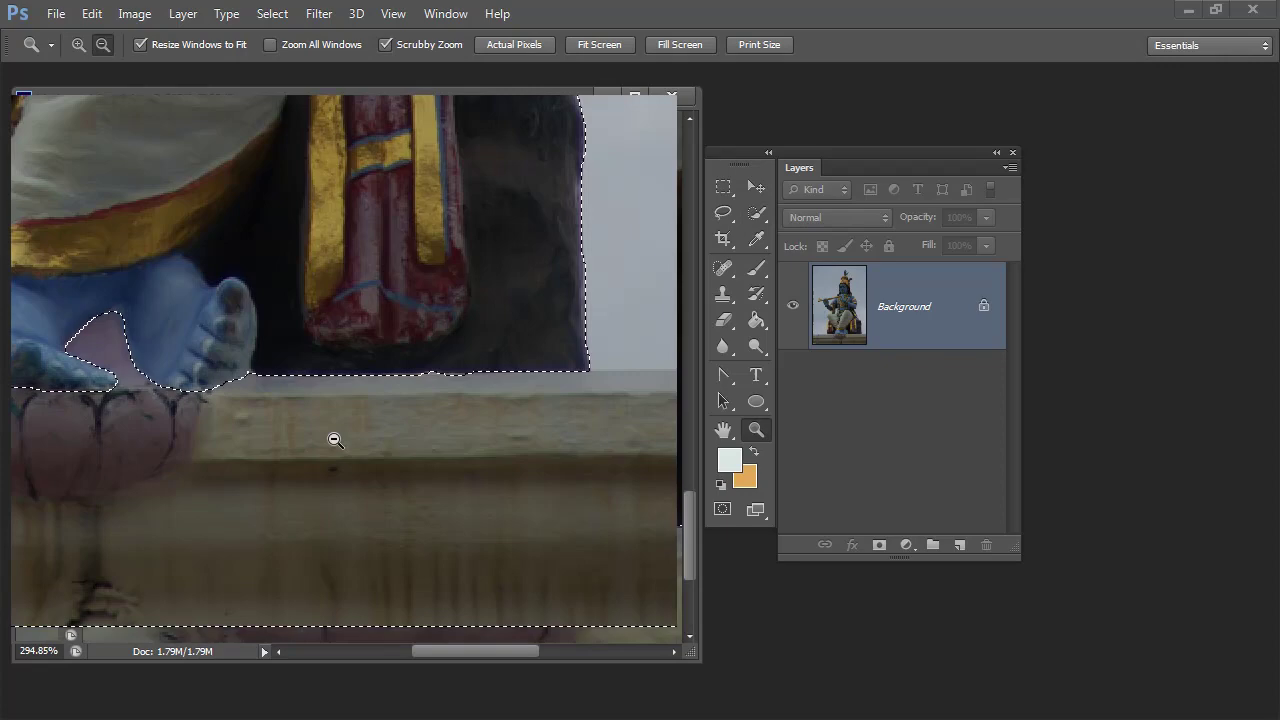
alt+click(357, 434)
alt+click(423, 429)
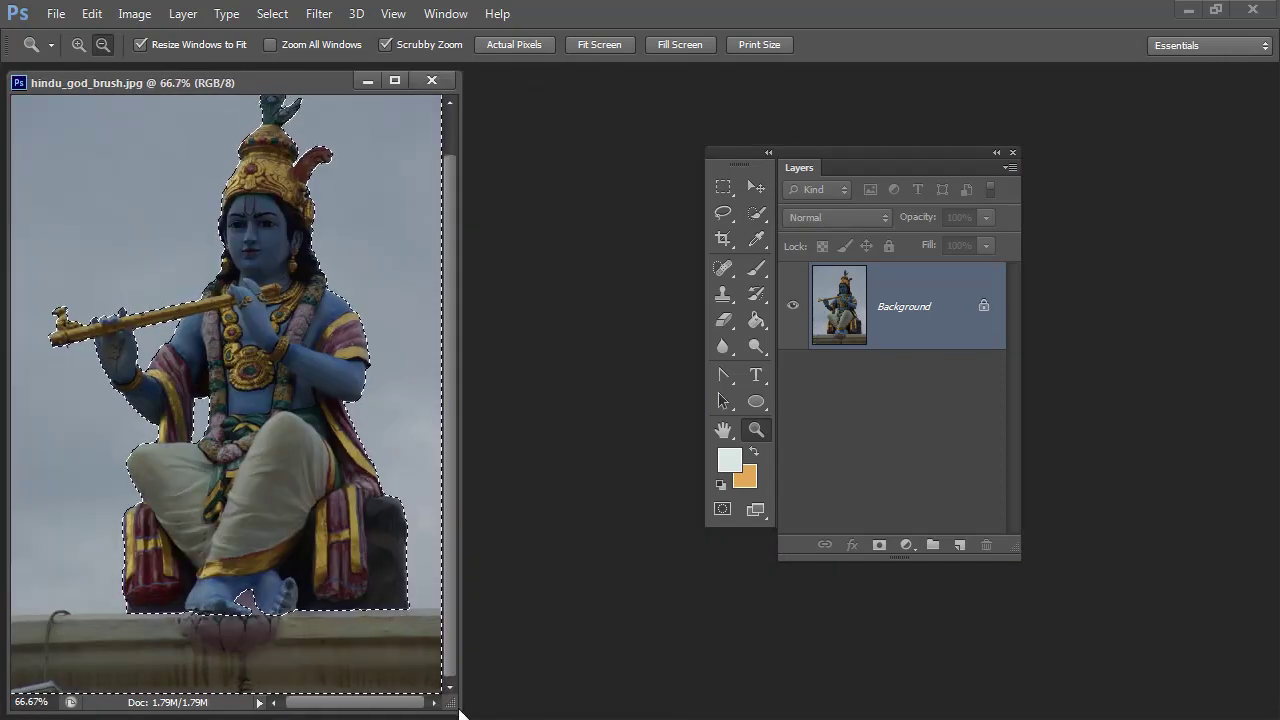
drag(453, 703, 630, 712)
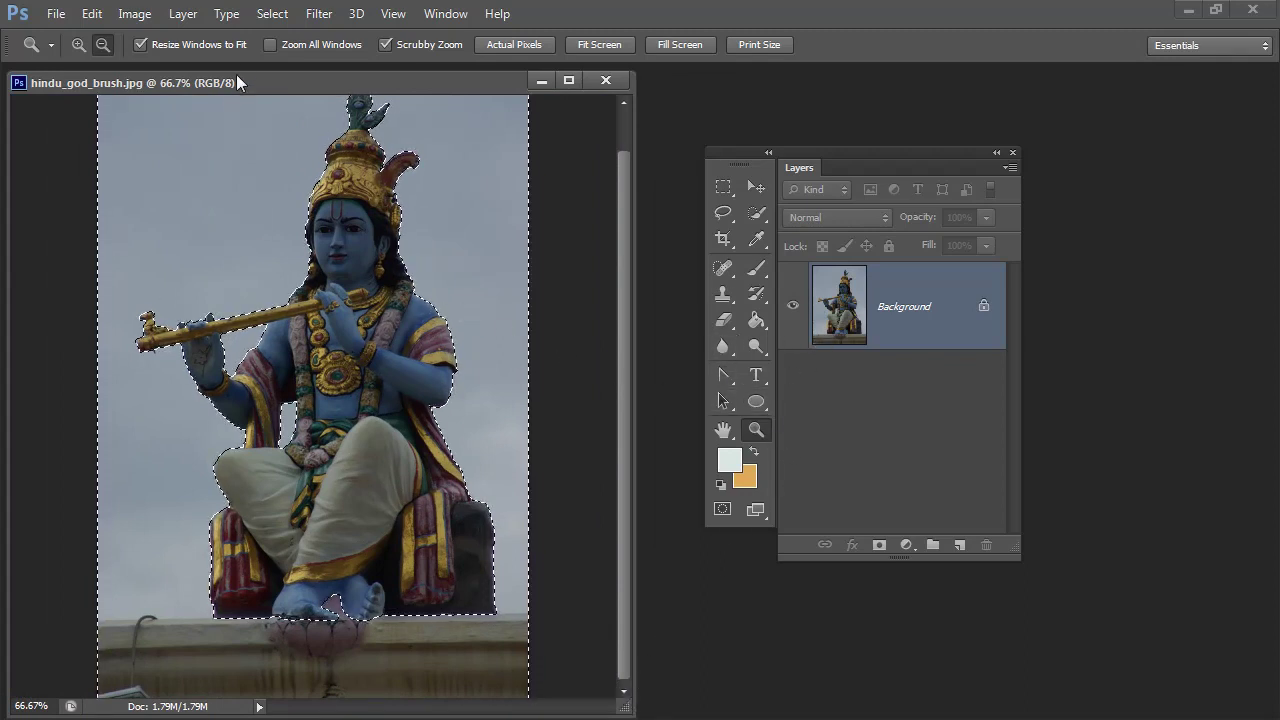
Invert the selection onto the statue and begin defining a brush preset from it
click(268, 14)
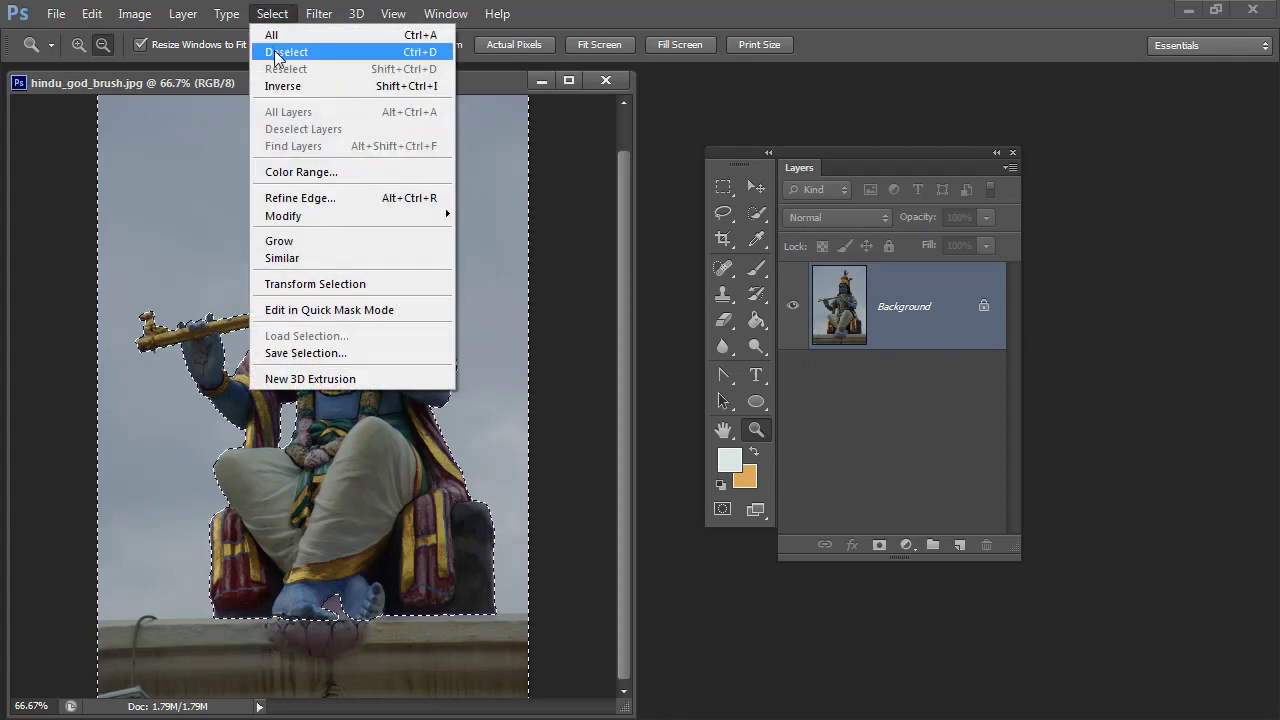
click(282, 87)
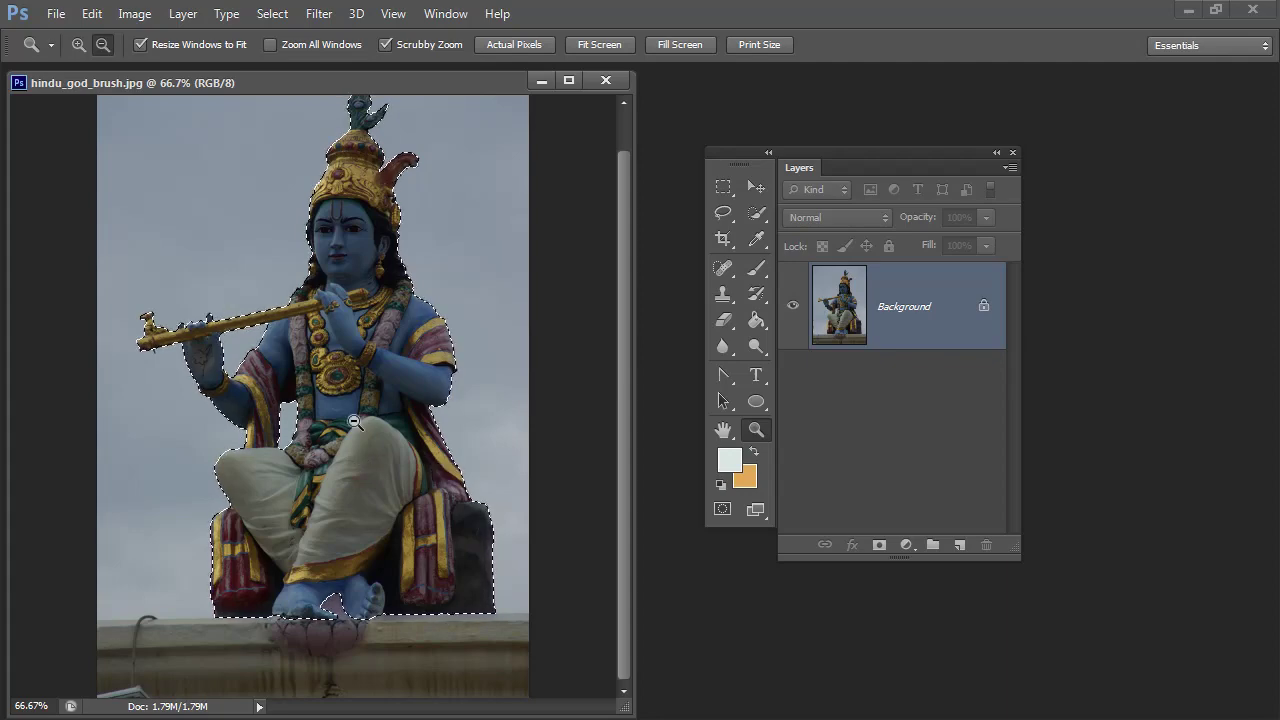
click(90, 15)
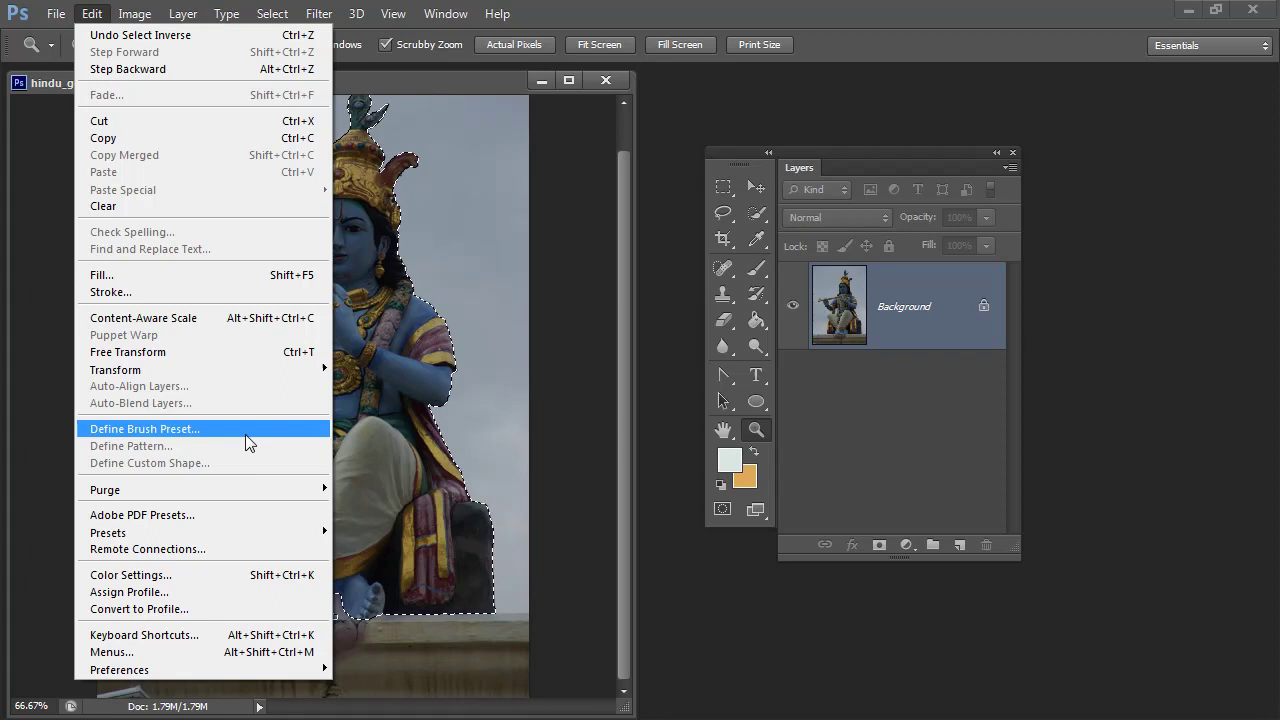
click(241, 440)
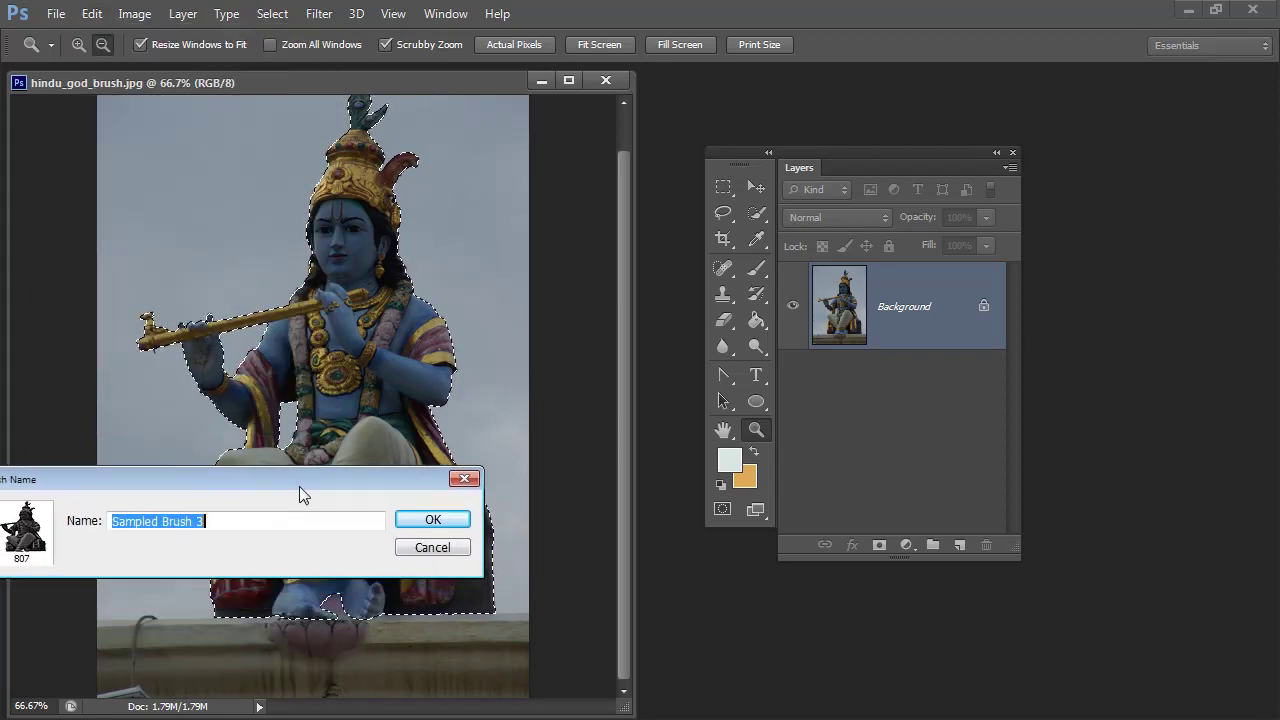
drag(147, 472, 352, 454)
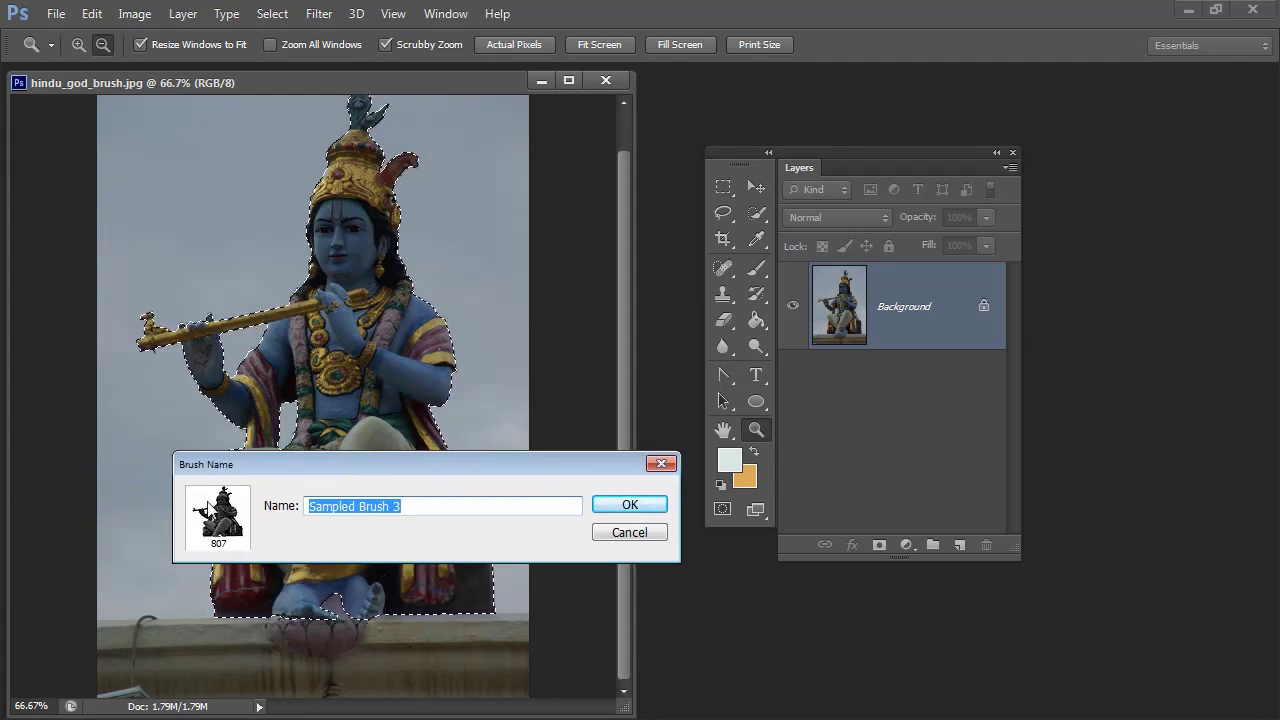
Cancel the brush naming and apply Levels with input values 6, 1.31 and 167
click(627, 534)
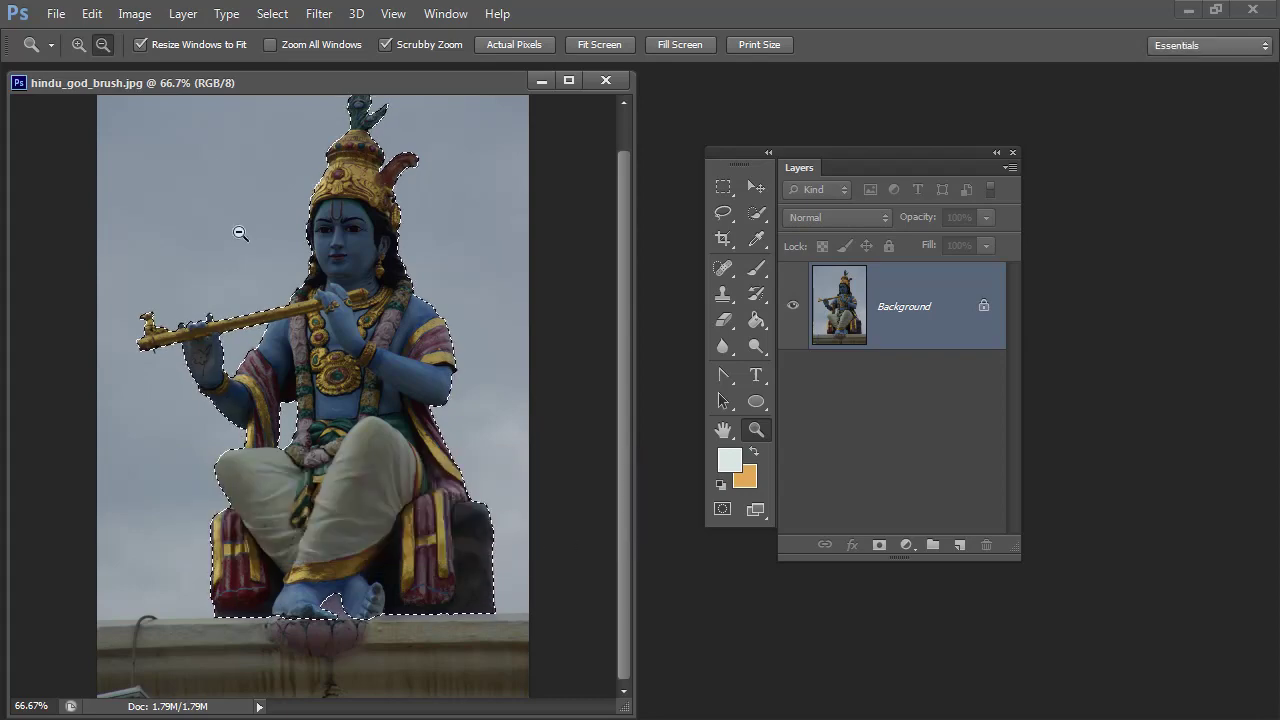
click(148, 14)
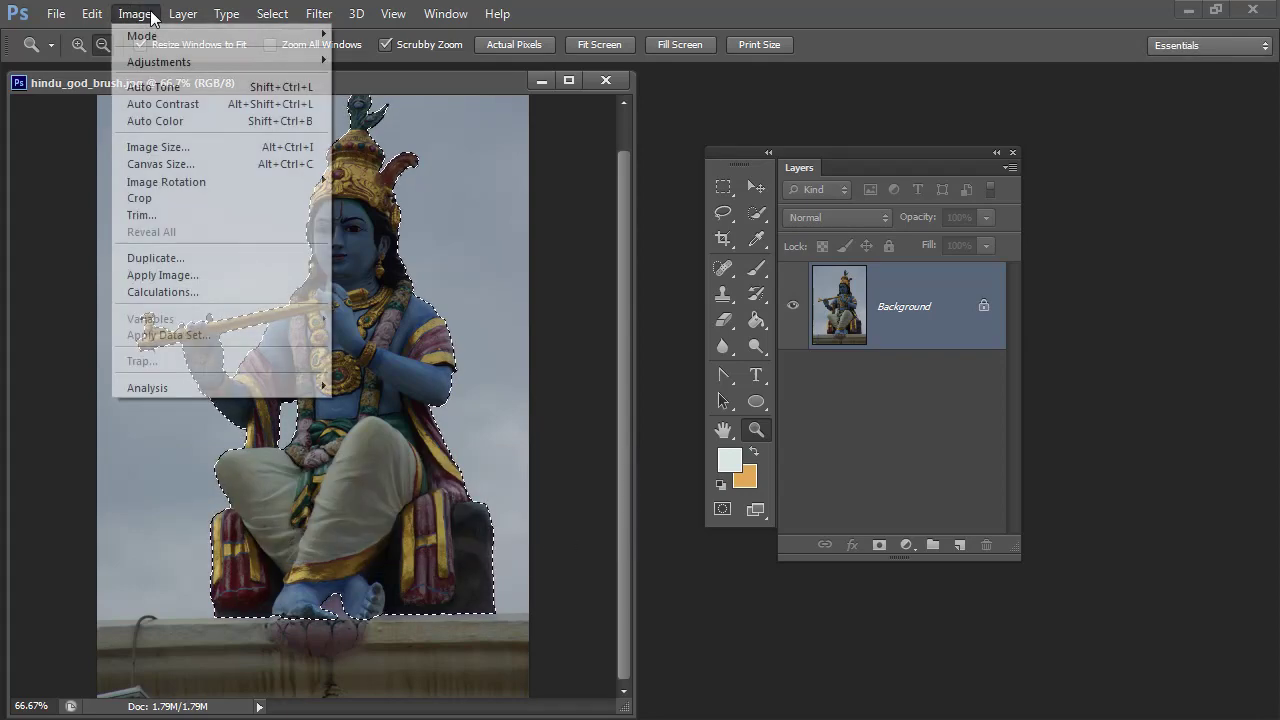
mouse_move(160, 63)
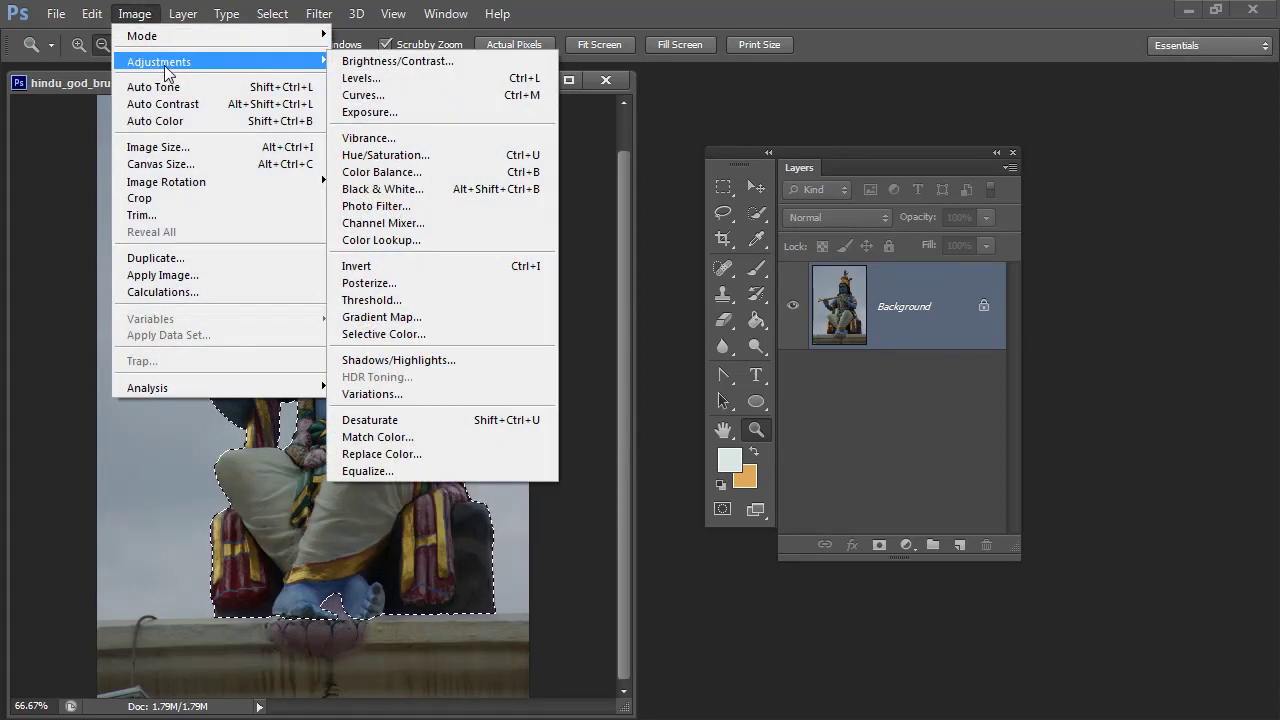
click(360, 78)
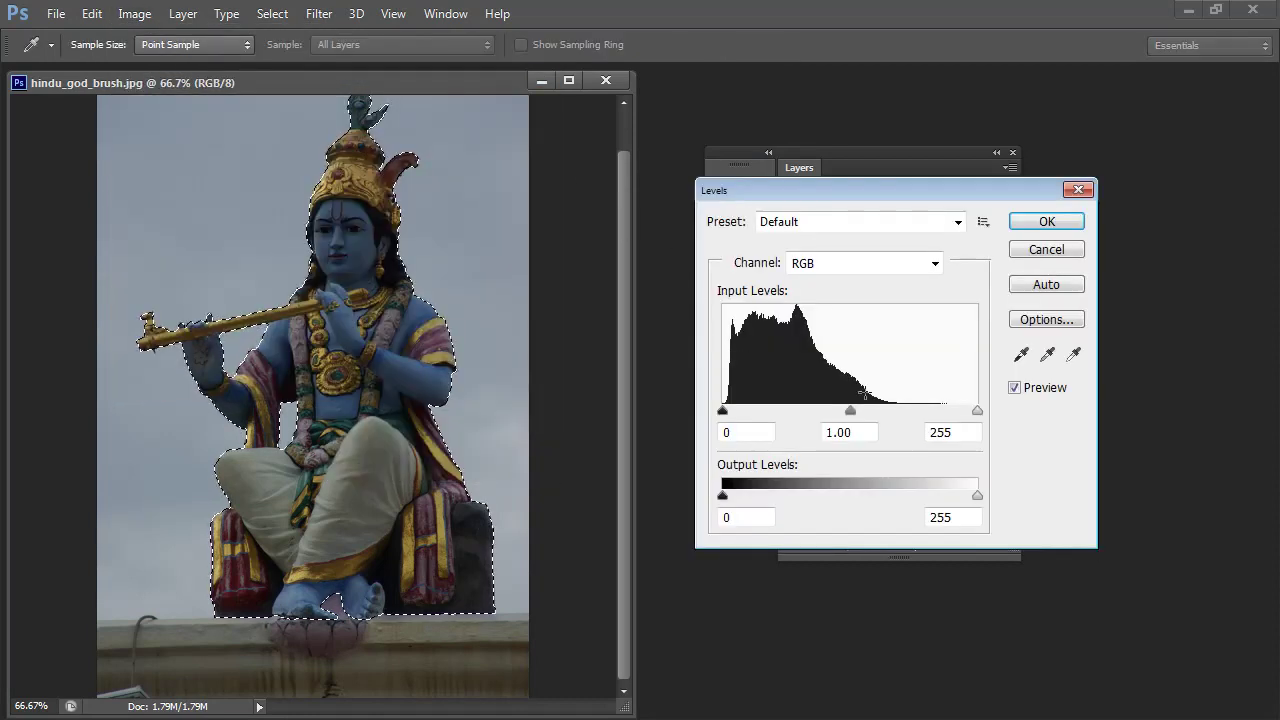
drag(850, 411, 828, 411)
drag(977, 411, 889, 410)
drag(785, 410, 798, 410)
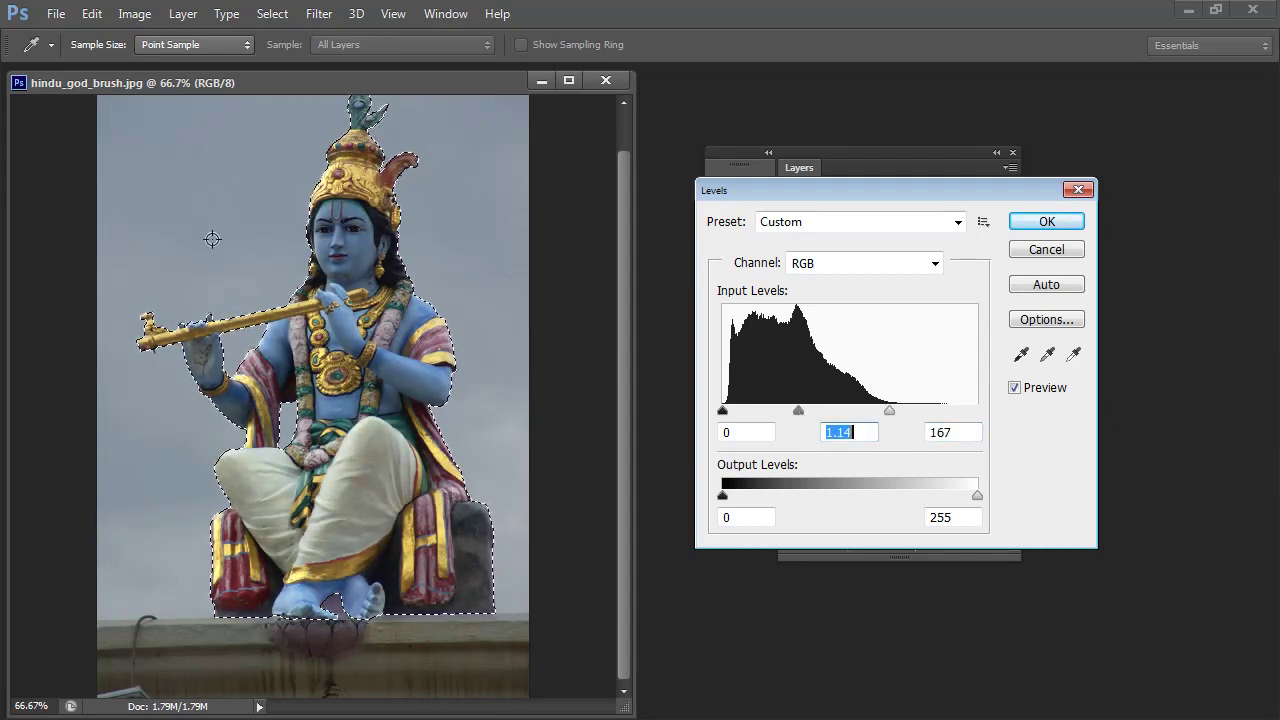
drag(797, 414, 785, 413)
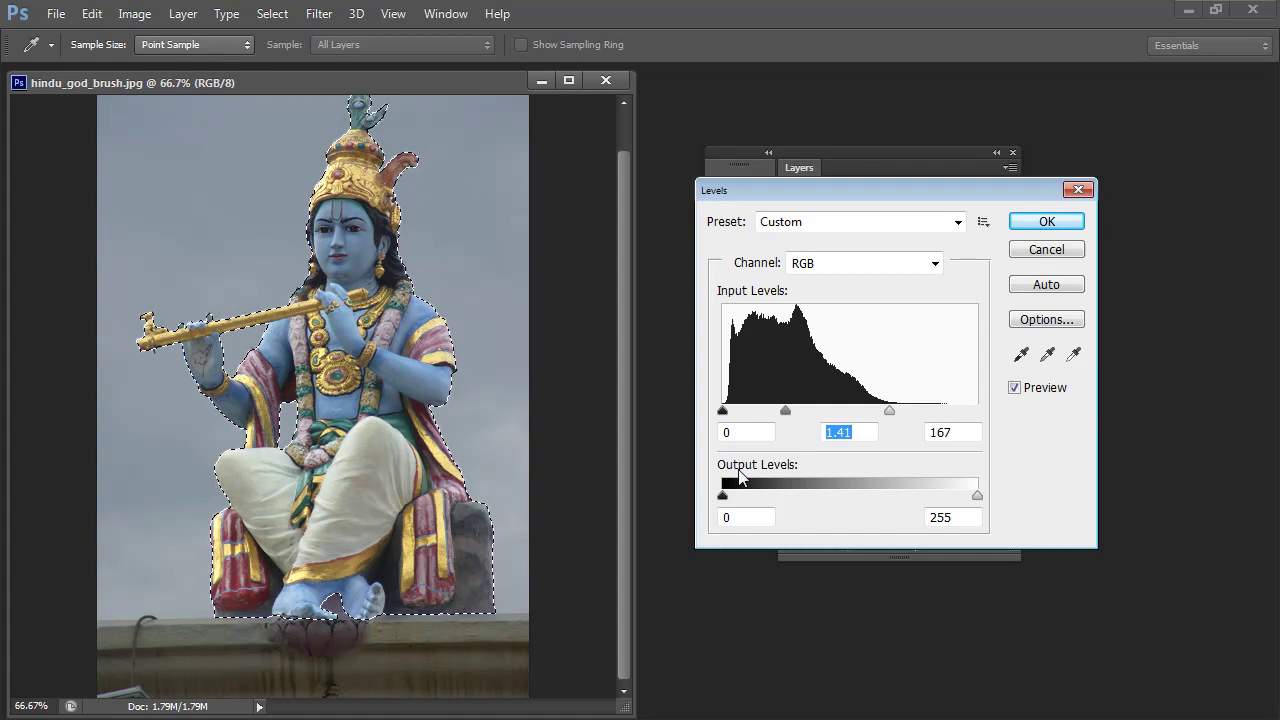
drag(723, 413, 785, 413)
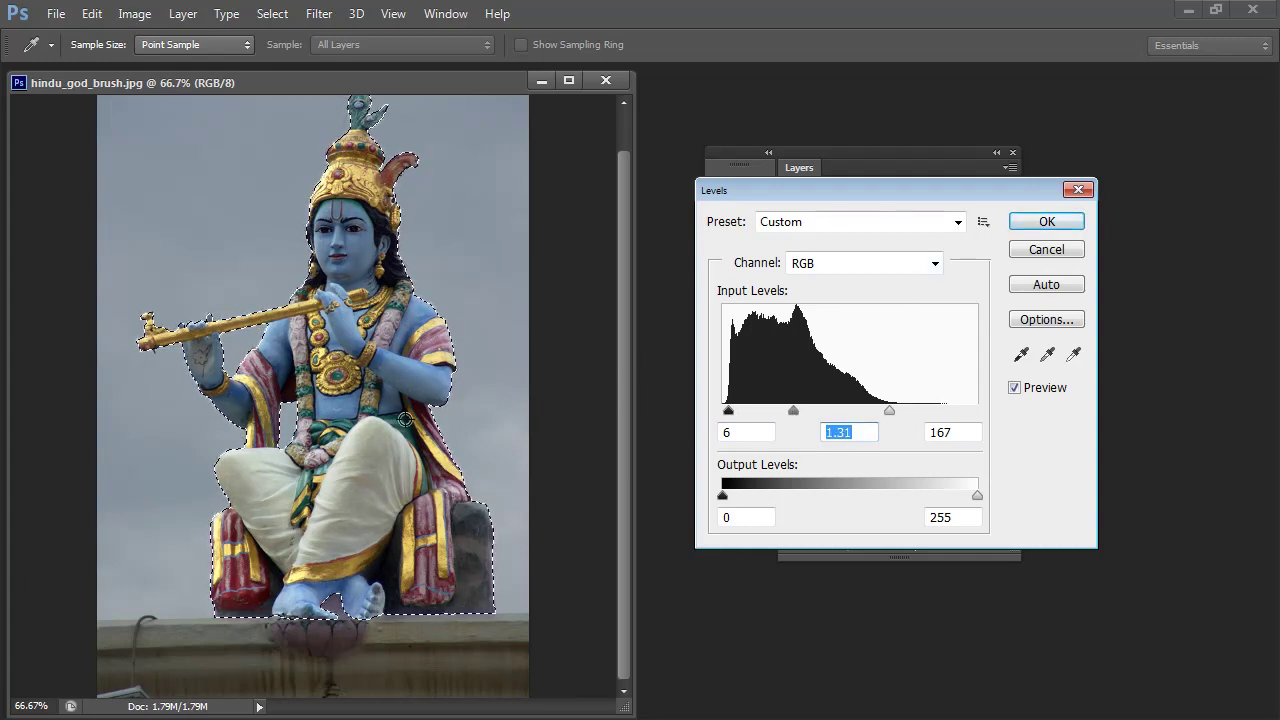
click(1059, 222)
Define a brush preset named 'hindu1' from the statue and move the photo window right
key(z)
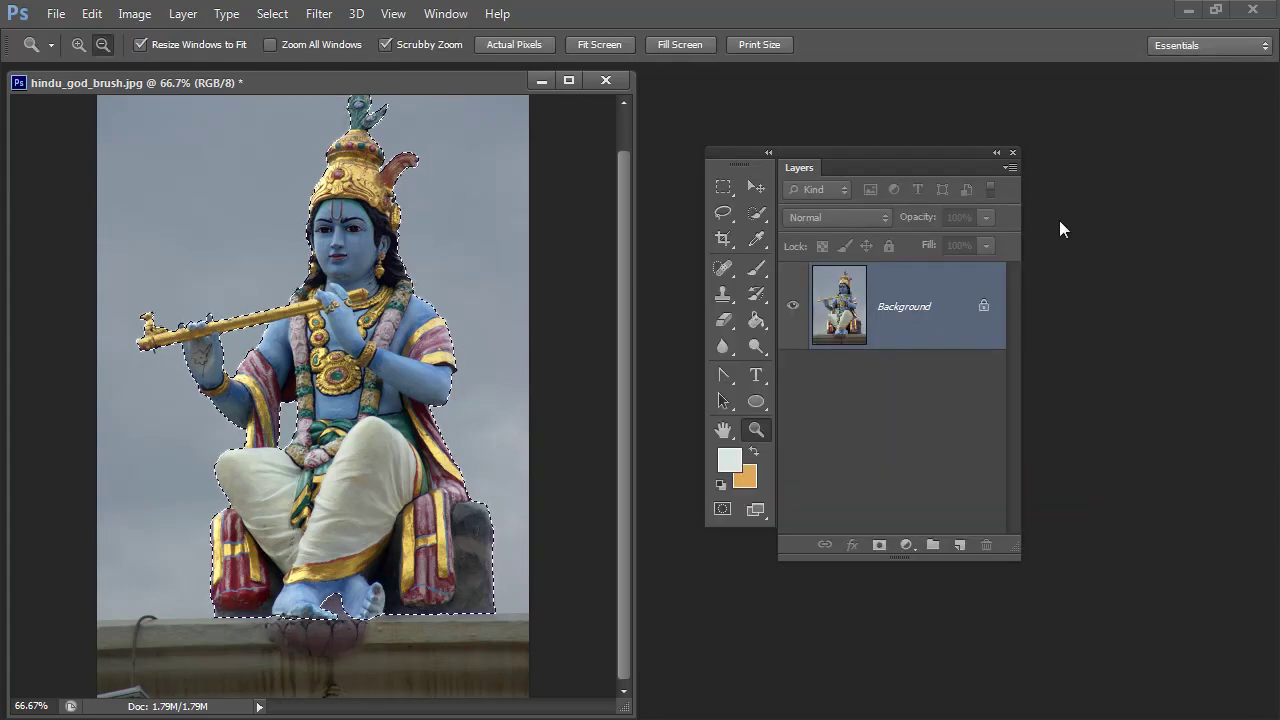
click(92, 14)
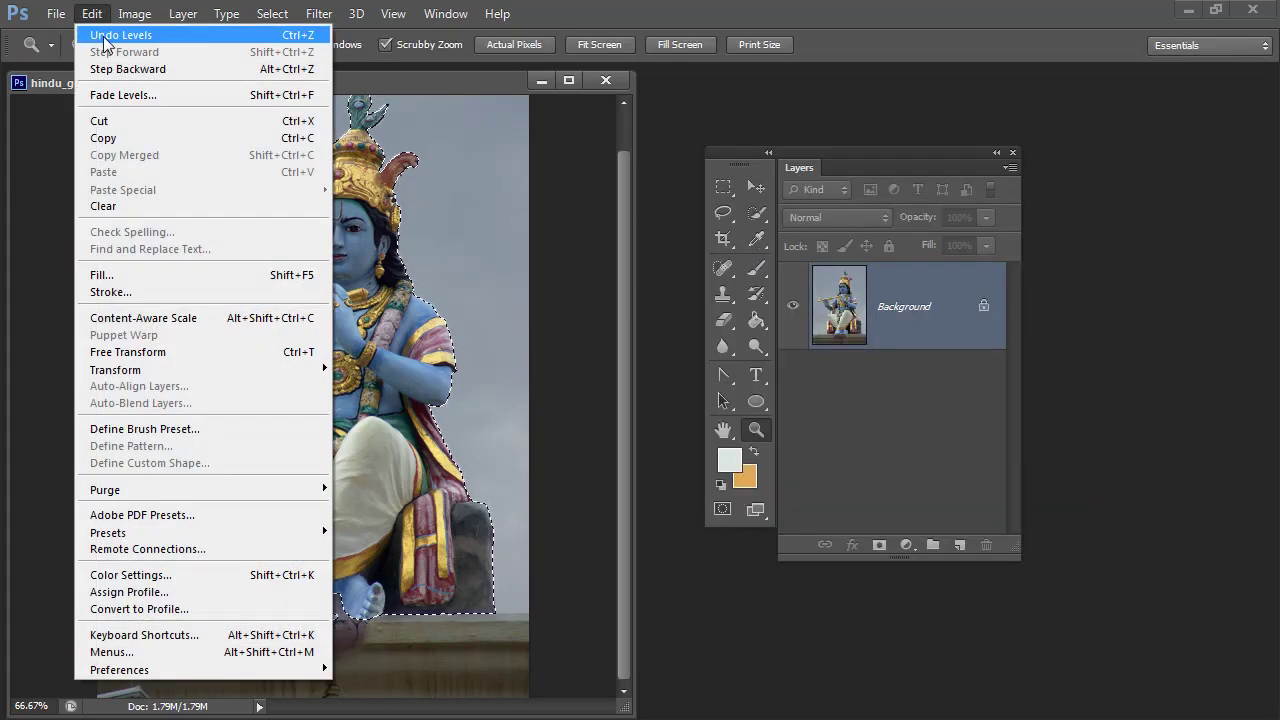
click(157, 429)
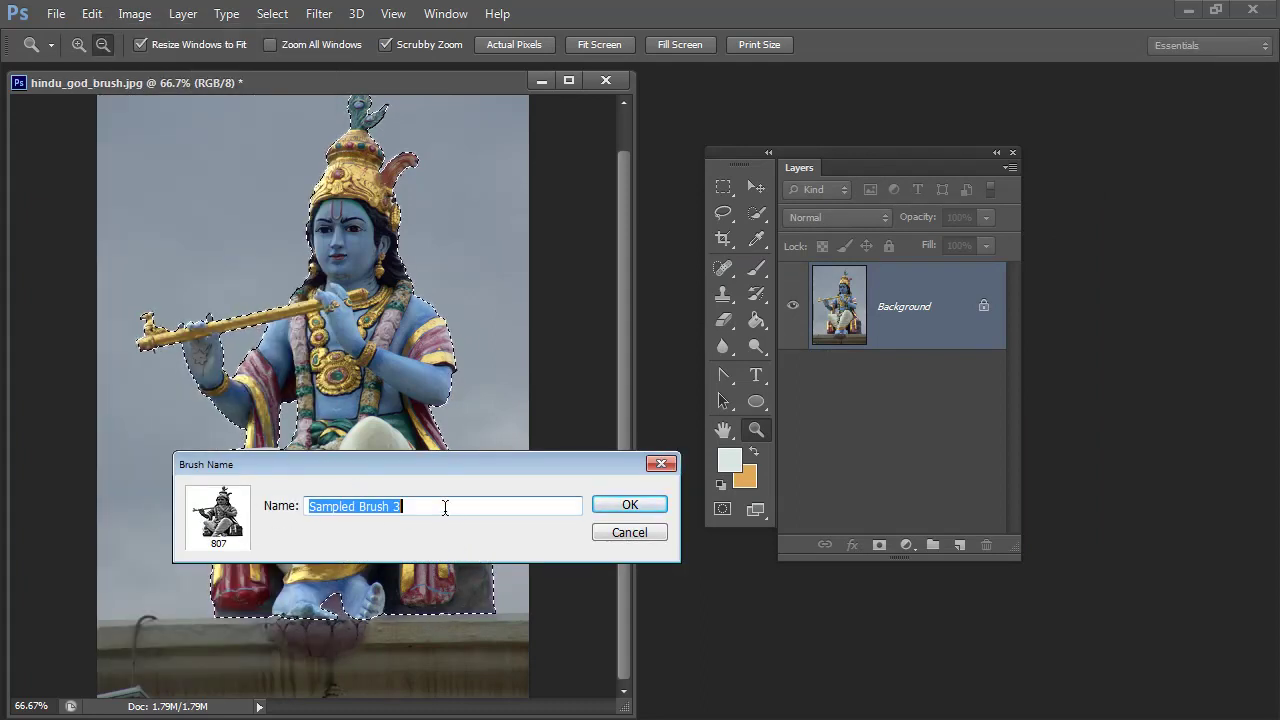
text(hin)
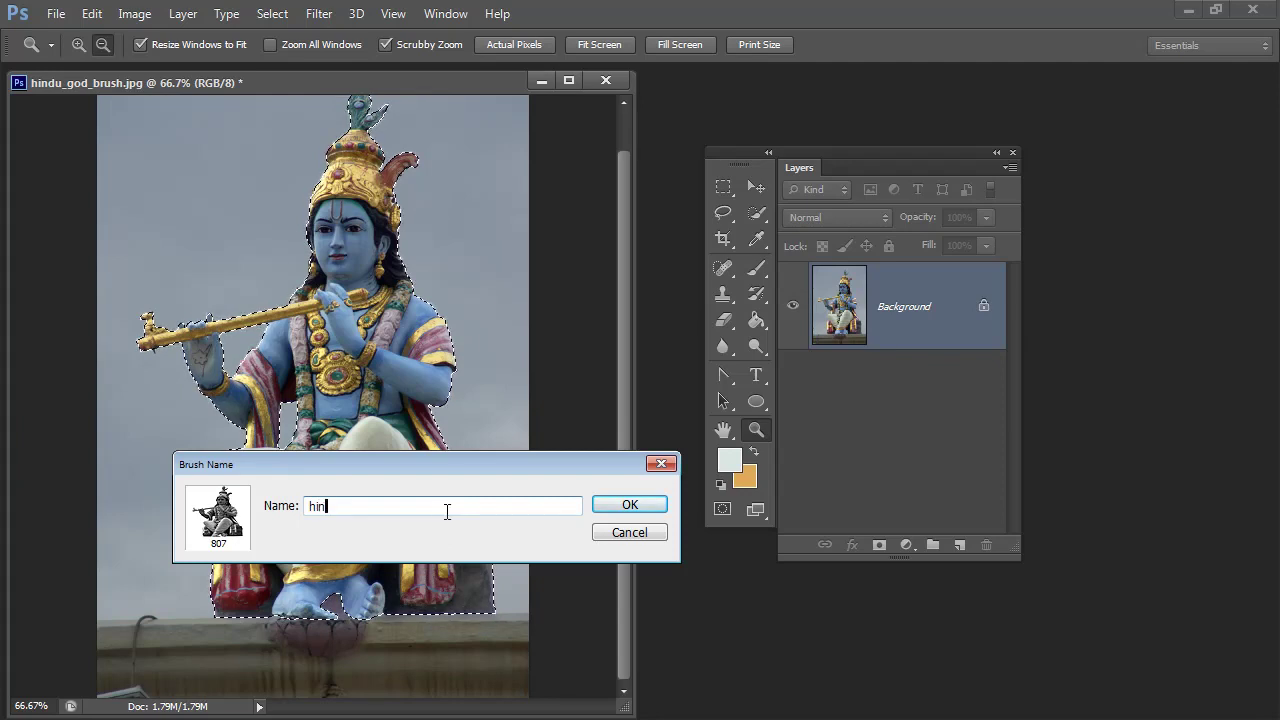
text(du1)
click(606, 510)
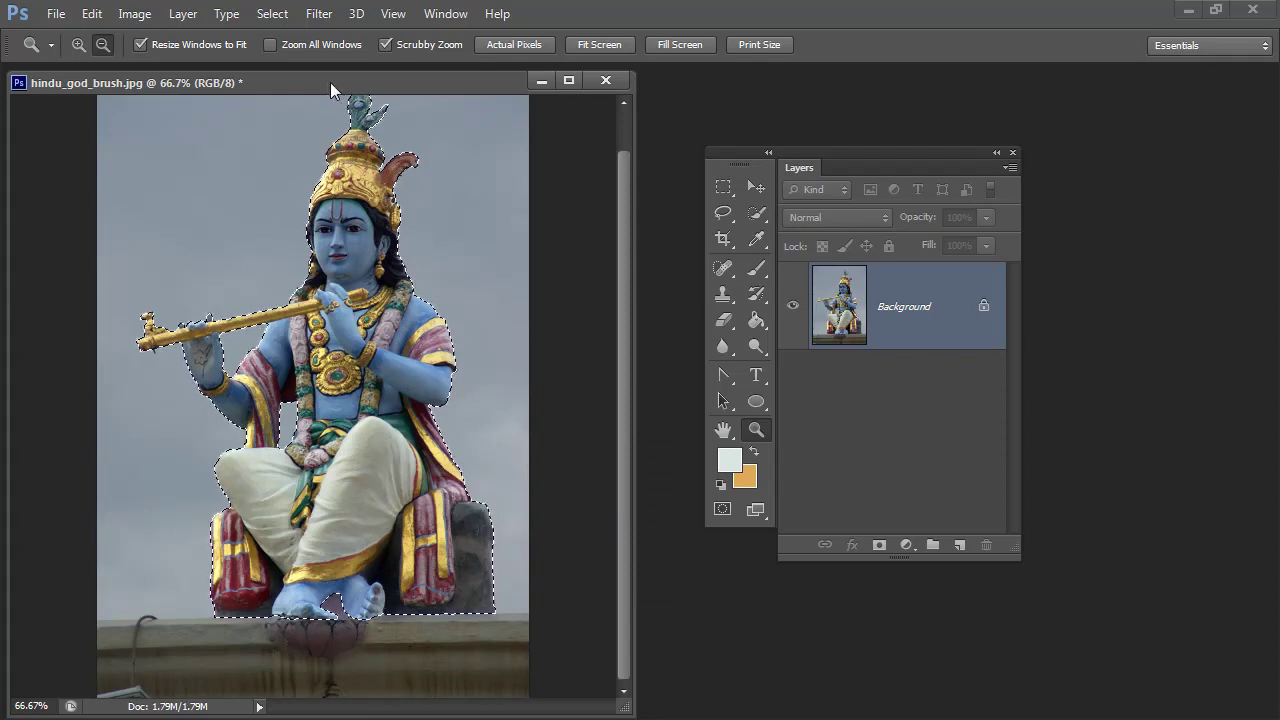
drag(332, 86, 996, 96)
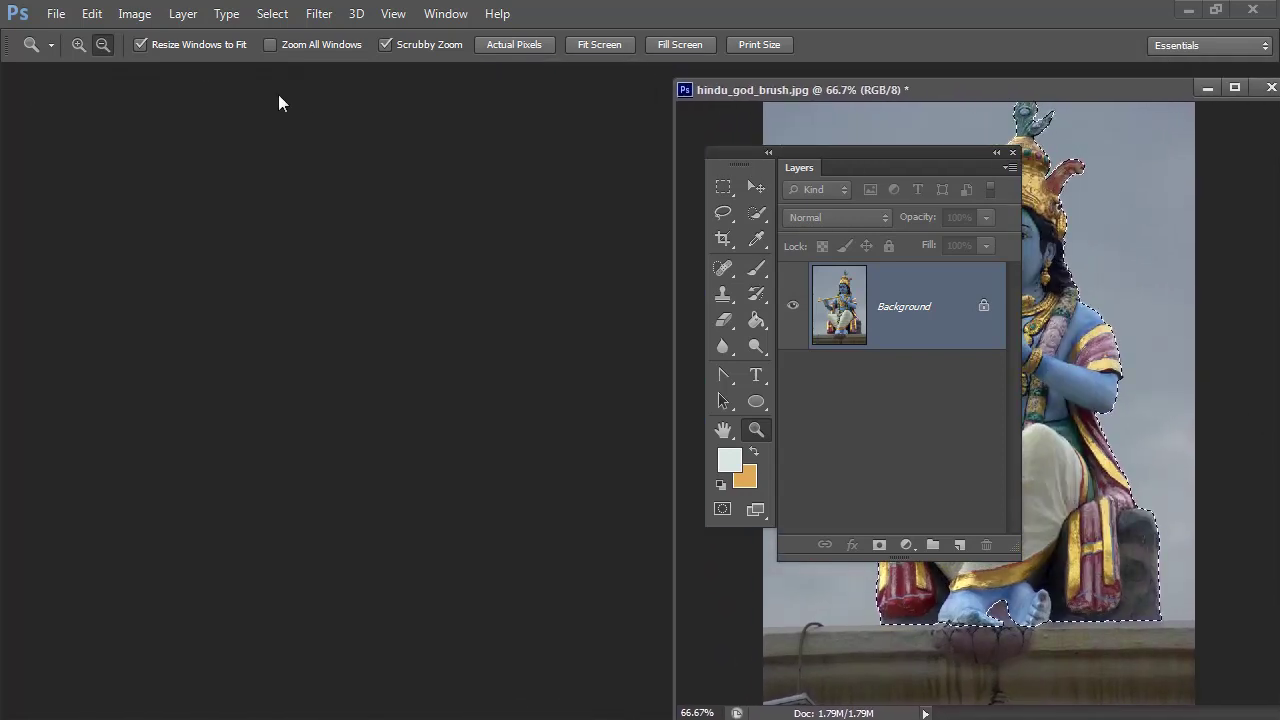
click(54, 14)
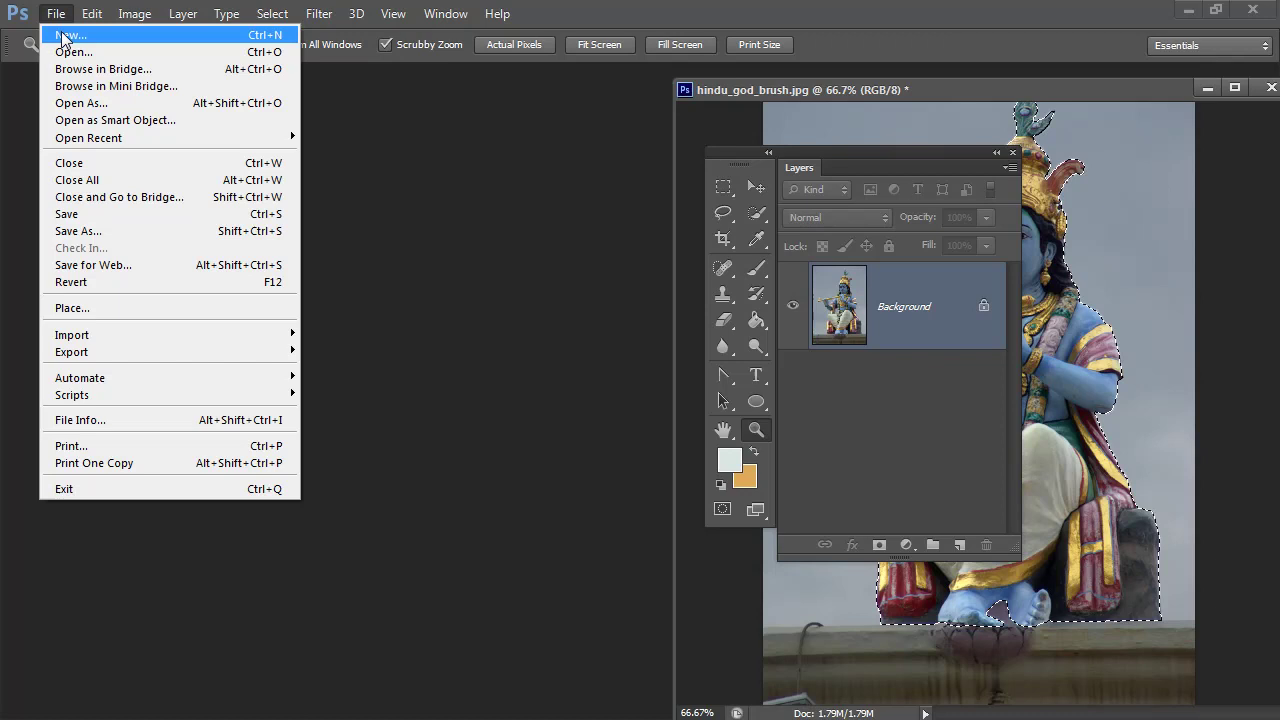
Create a new document and fill its Layer 1 with black
click(62, 38)
click(707, 200)
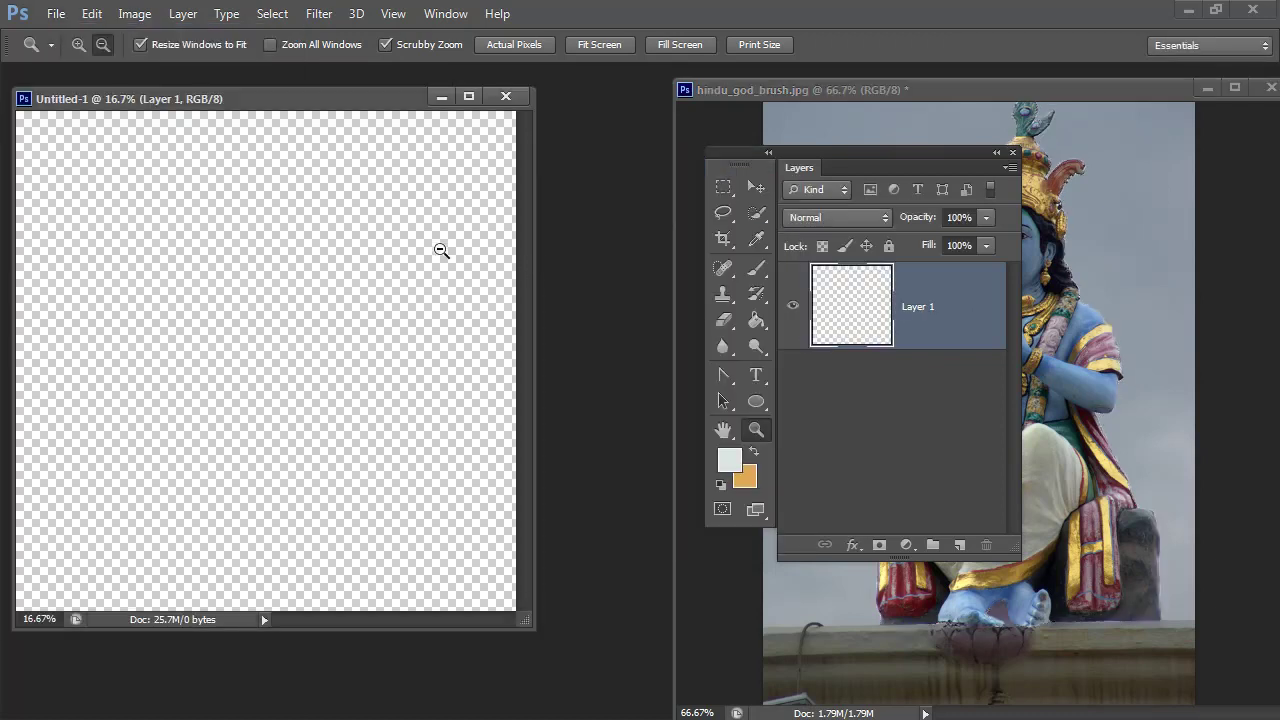
drag(317, 108, 409, 131)
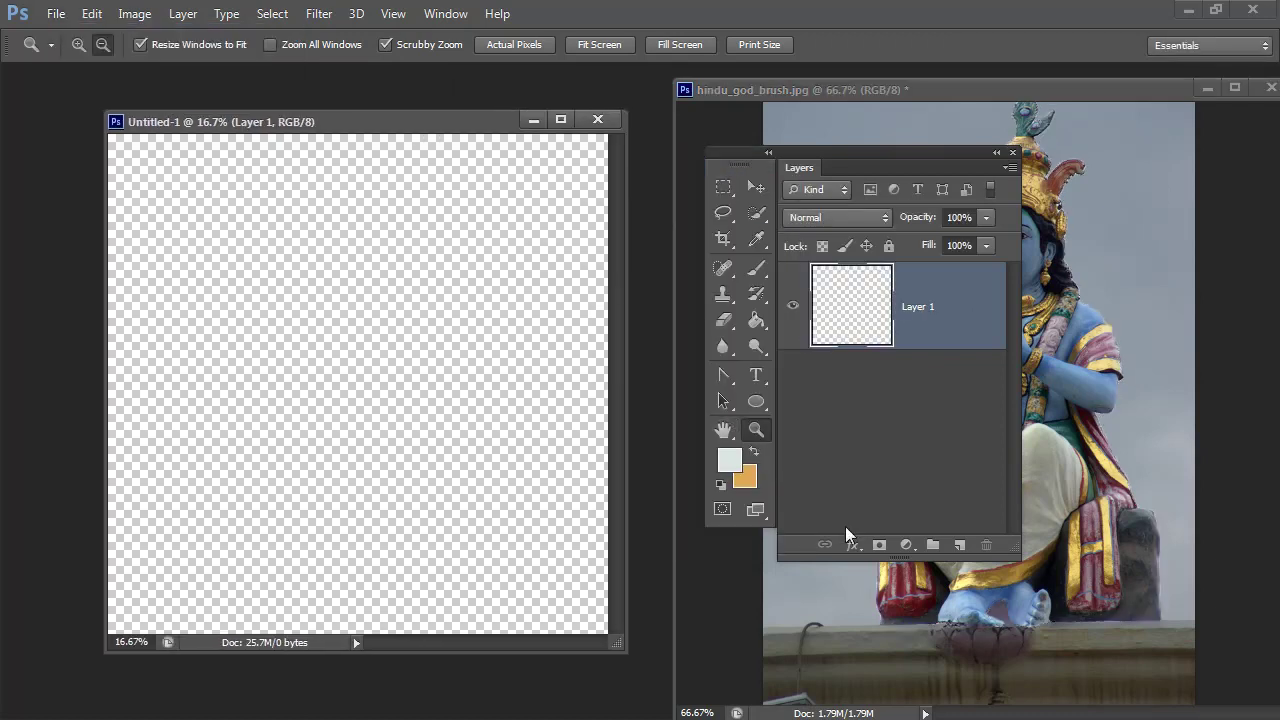
click(721, 484)
key(alt+BackSpace)
Set white as the painting colour and choose the 807 statue brush
click(754, 452)
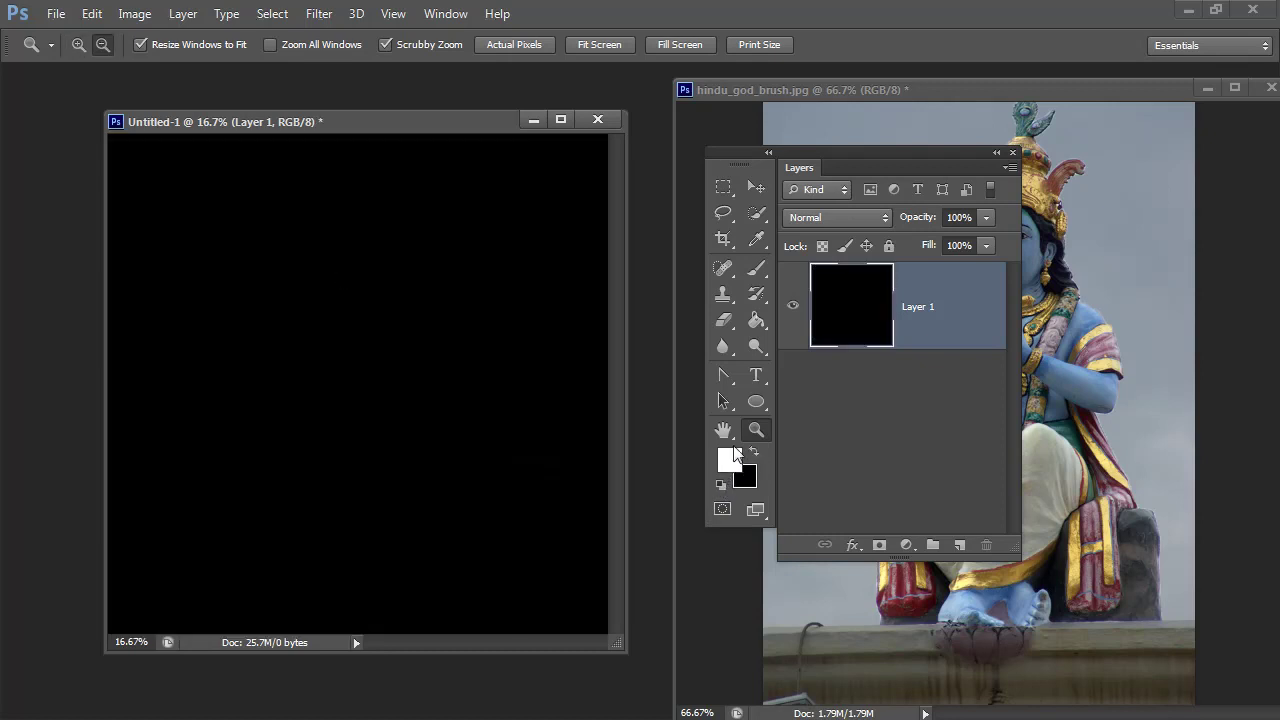
click(757, 270)
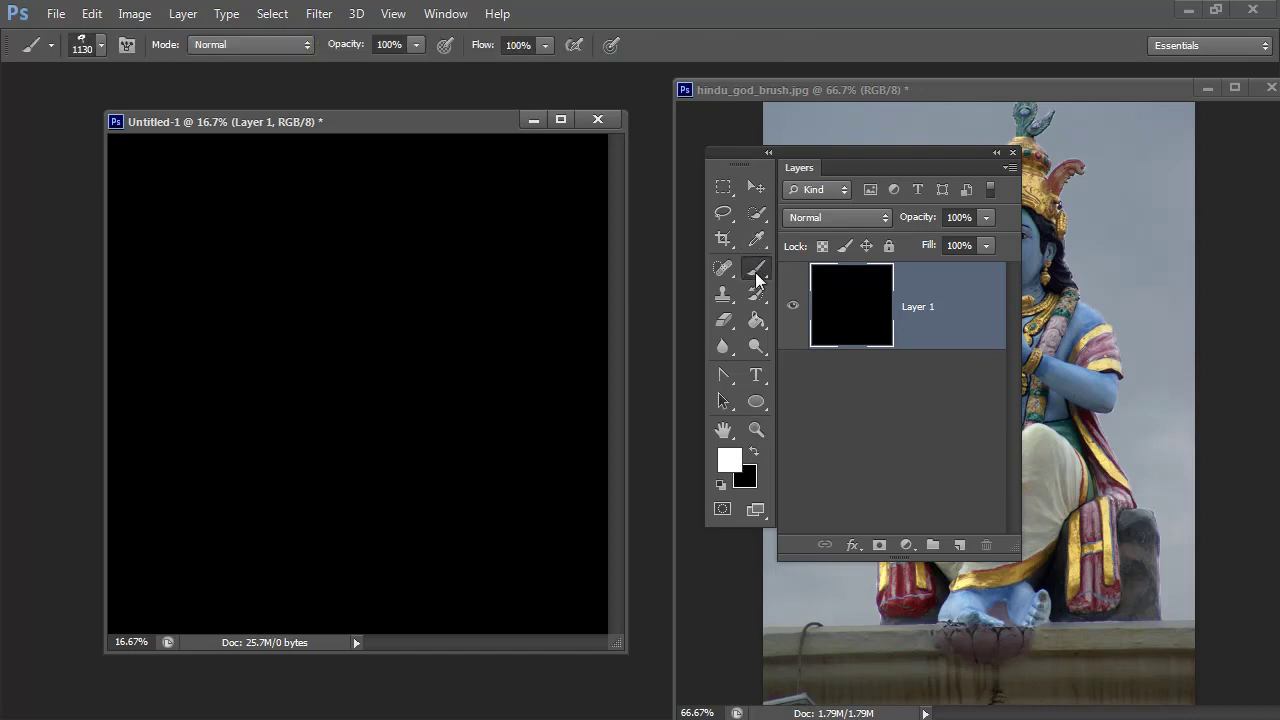
click(101, 45)
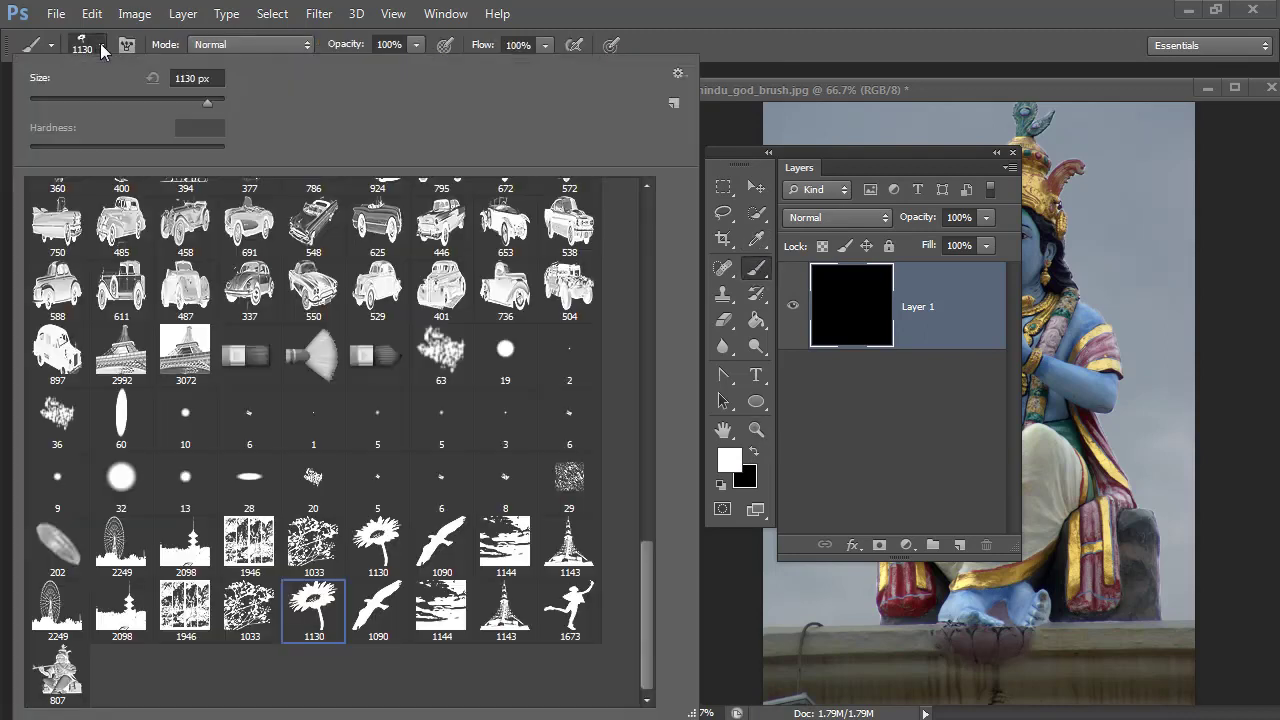
click(55, 683)
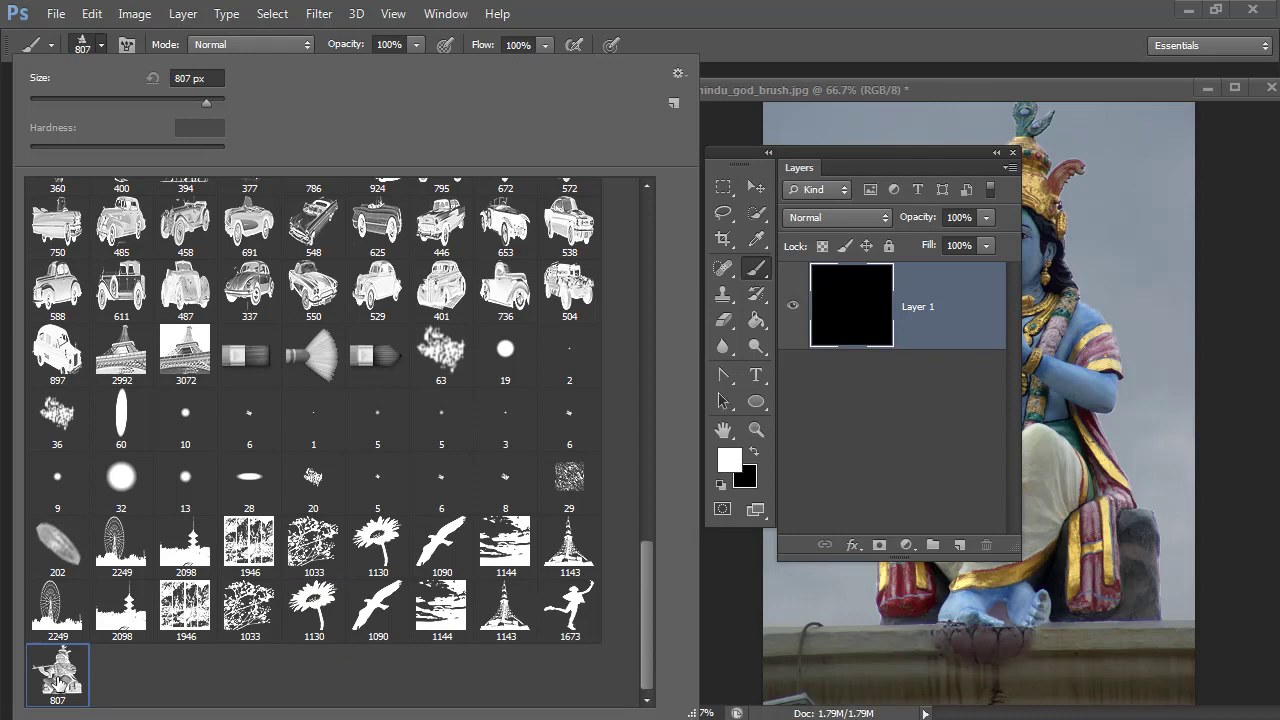
click(762, 53)
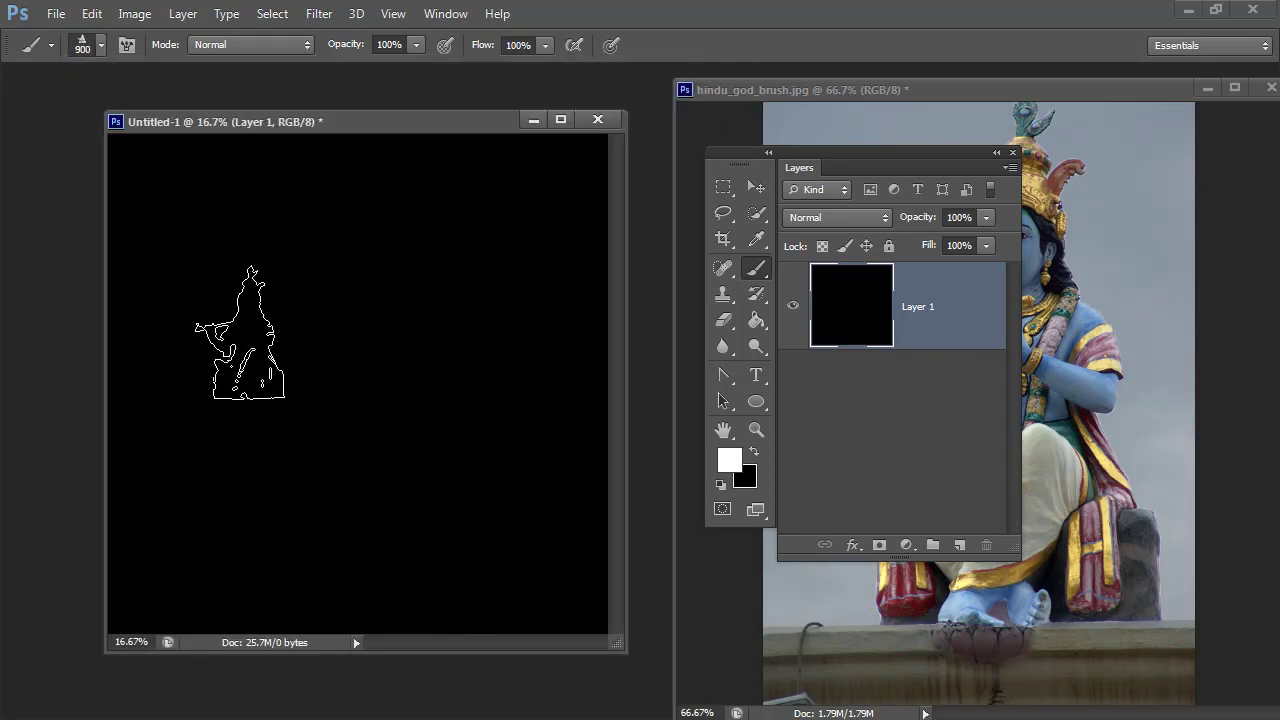
Stamp two white statue figures at 2000 and 2100 px, then add Layer 2
key(bracketright)
key(bracketright)
key(bracketright)
key(bracketright)
key(bracketright)
key(bracketright)
key(bracketright)
key(bracketright)
key(bracketright)
key(bracketright)
key(bracketright)
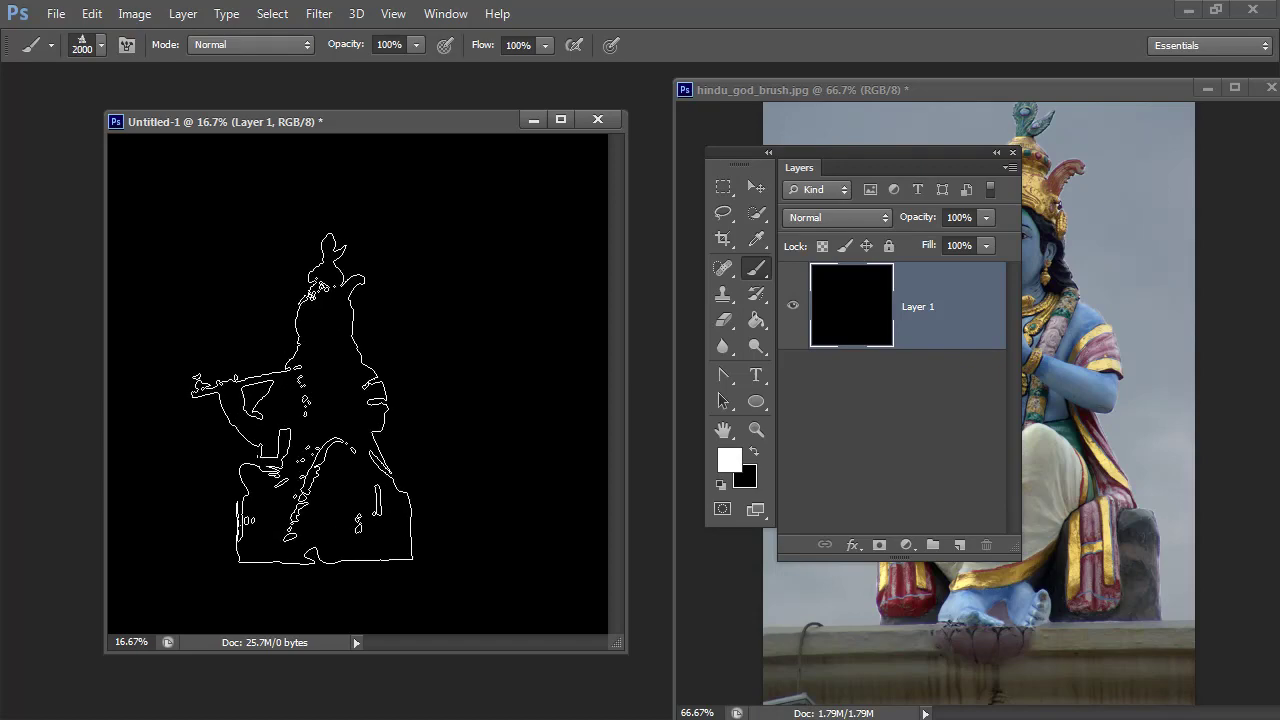
click(301, 396)
key(bracketright)
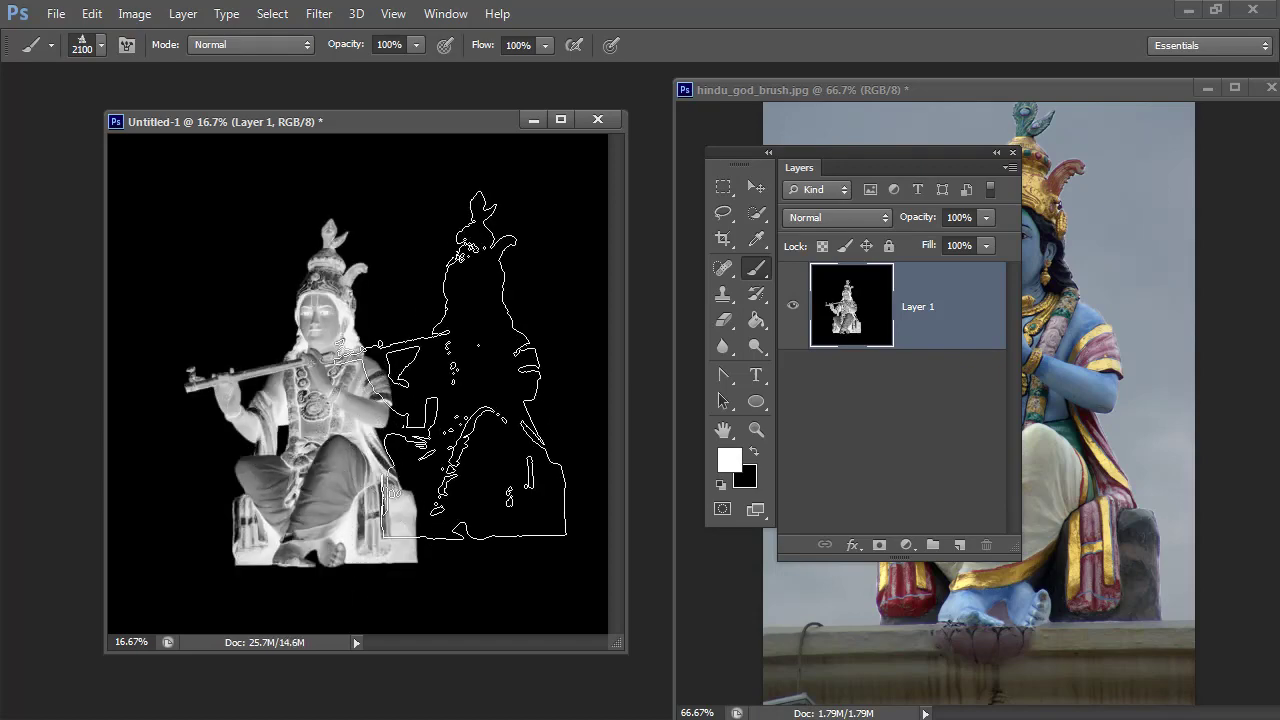
click(481, 390)
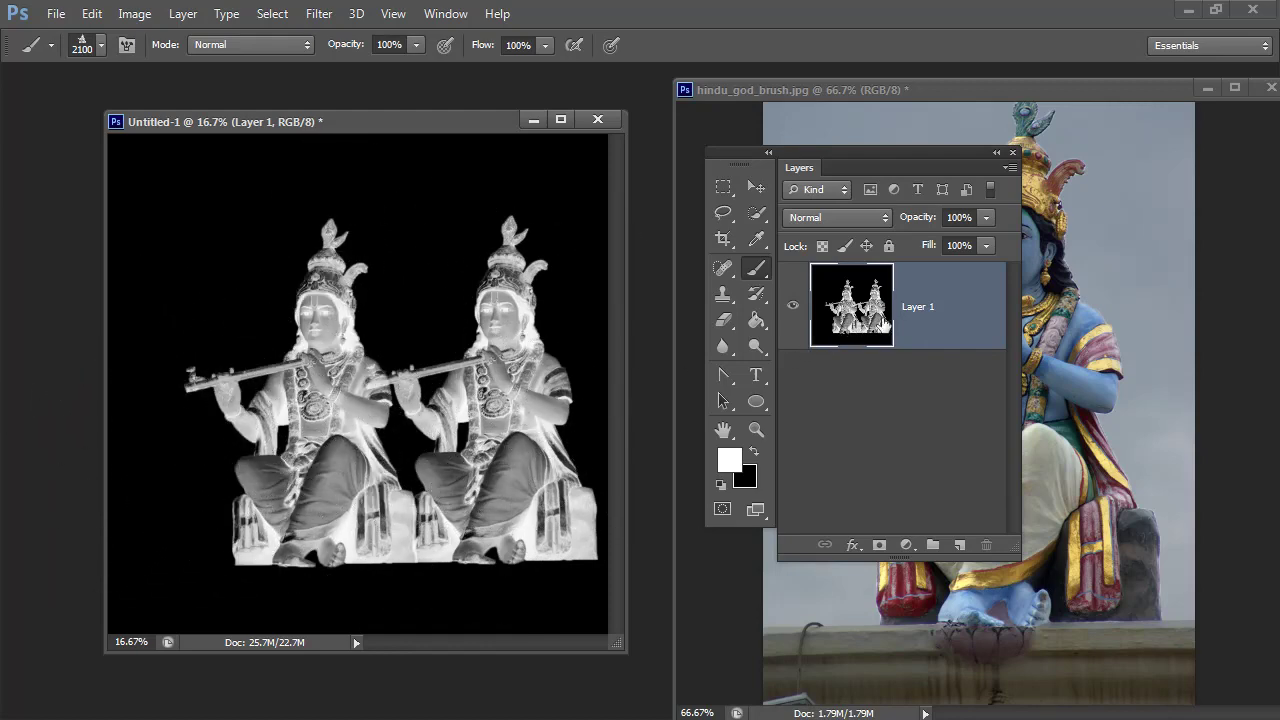
click(959, 545)
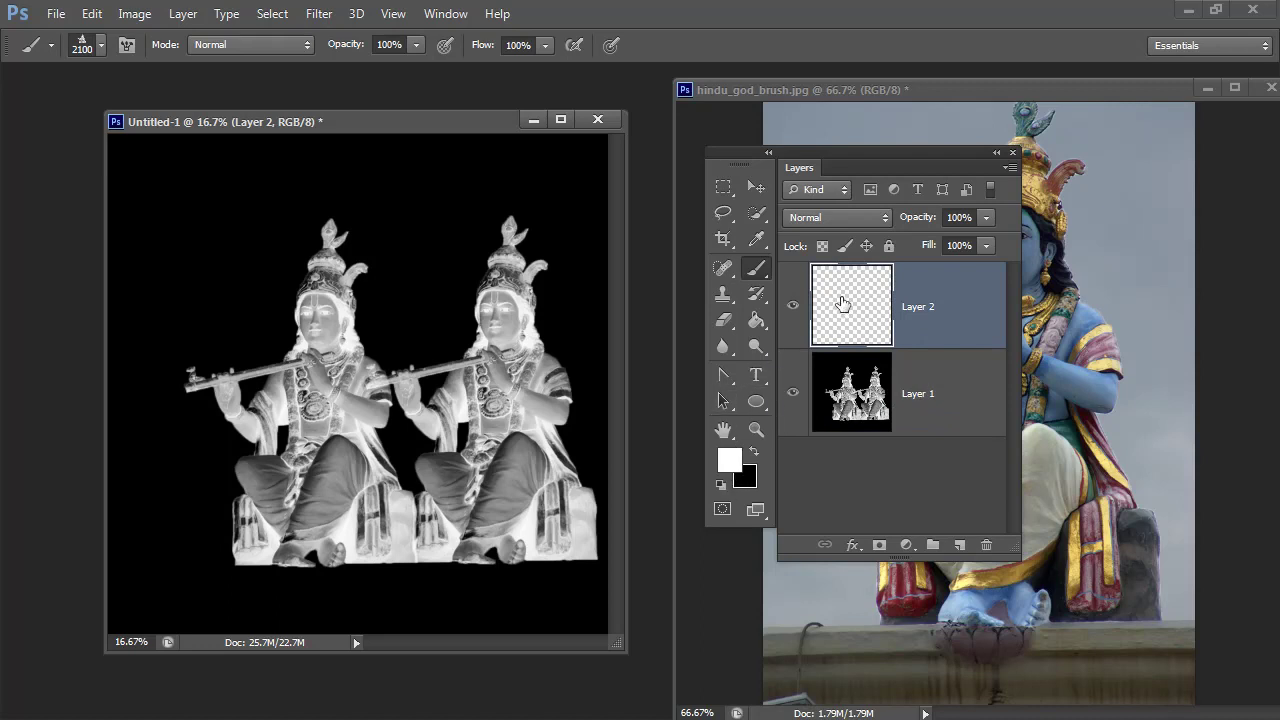
Fill Layer 2 with white, make black the painting colour, and hide Layer 2
key(alt+BackSpace)
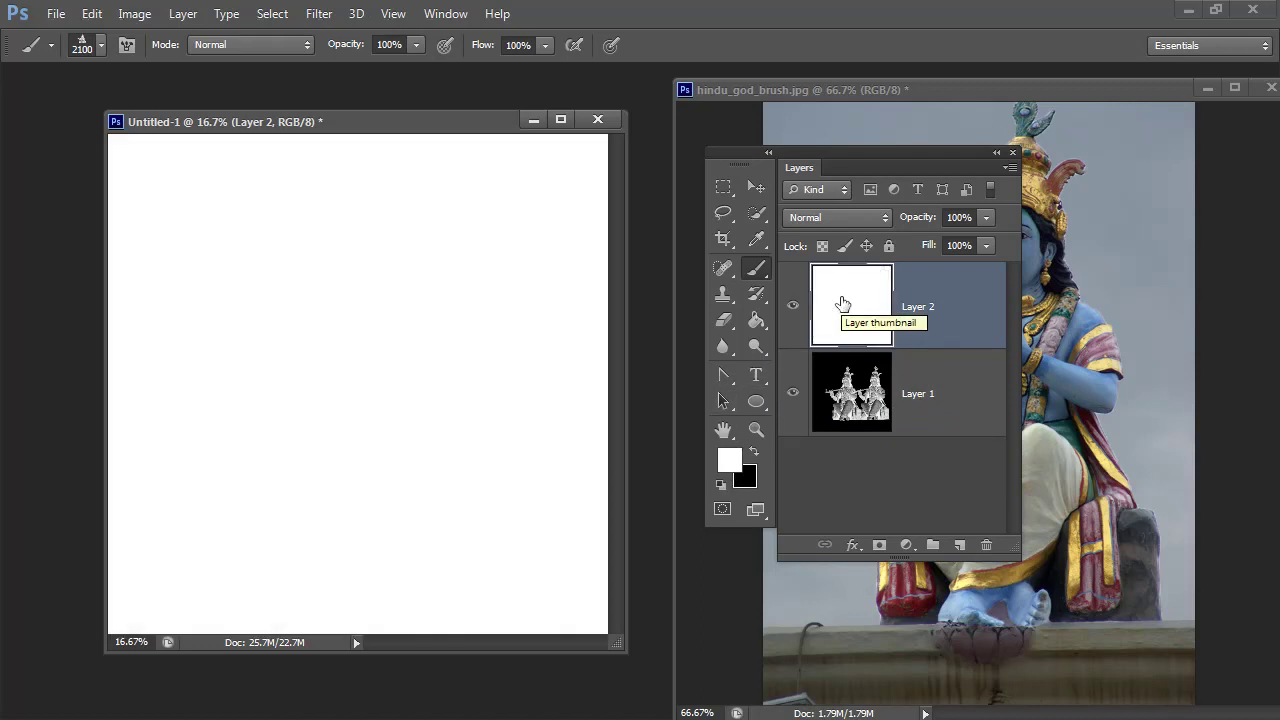
click(753, 455)
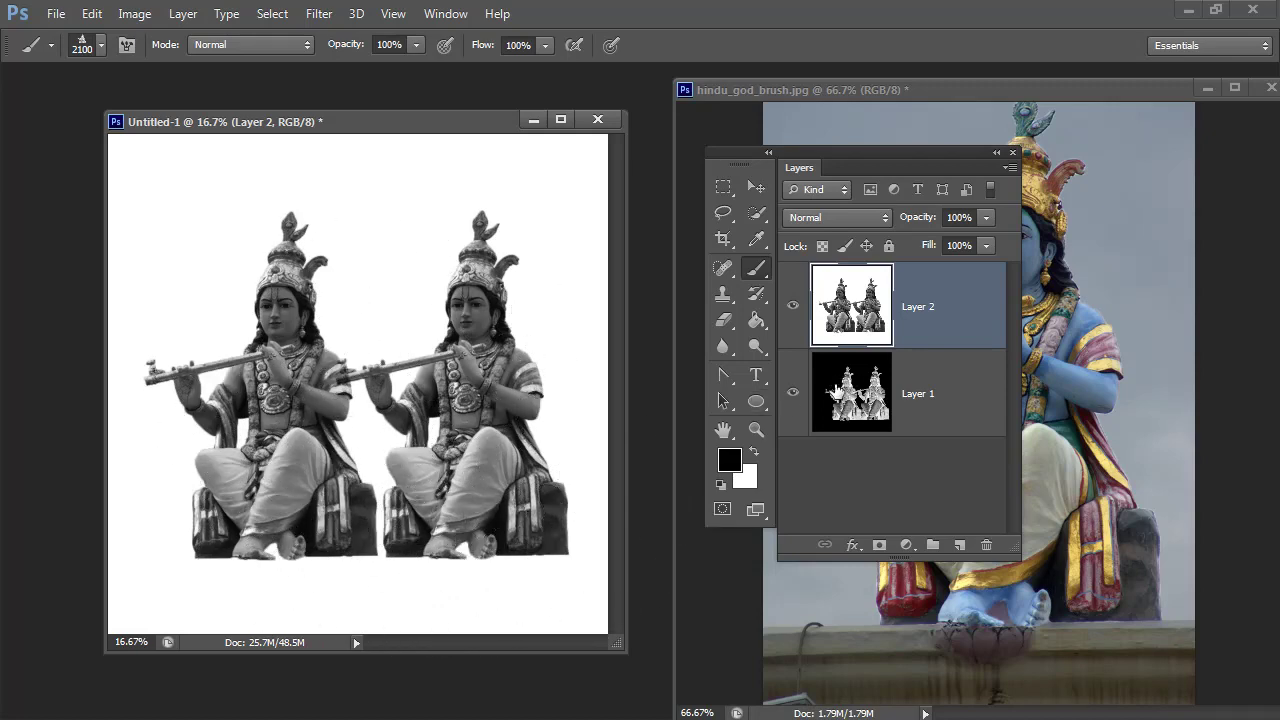
click(792, 305)
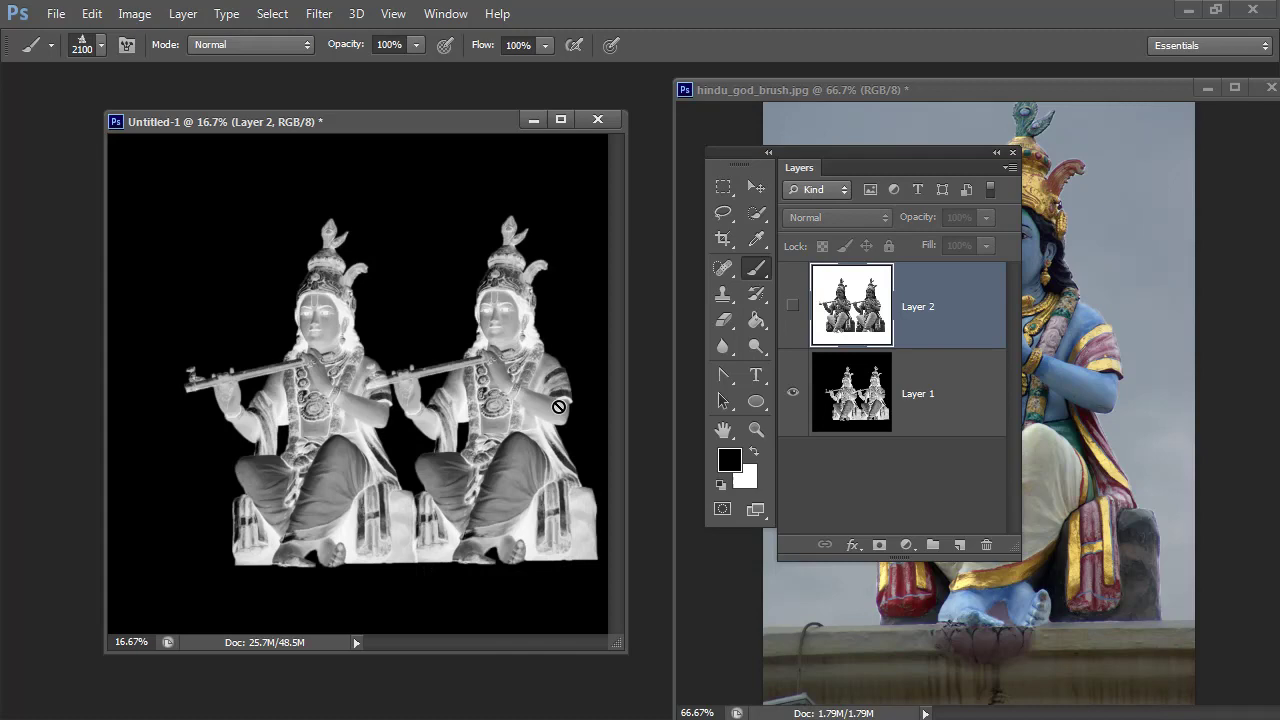
Bring the statue photo forward and invert its colours
click(866, 91)
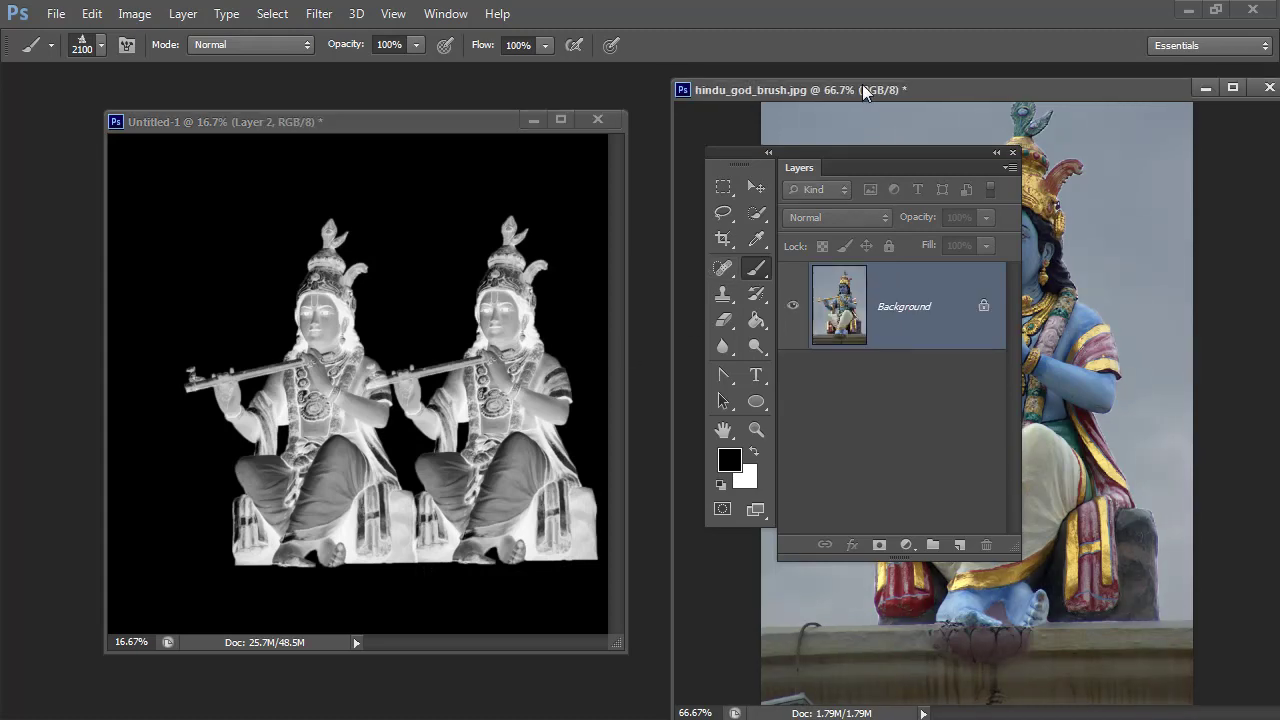
drag(863, 92, 231, 94)
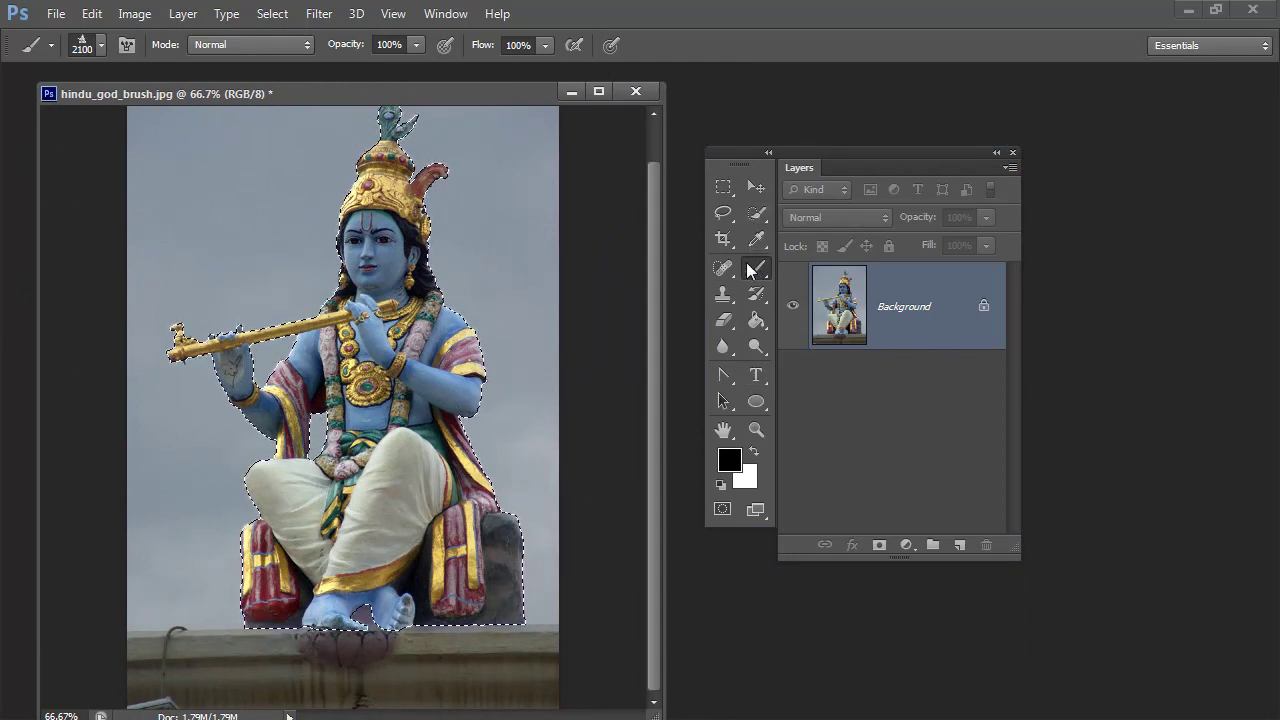
click(724, 187)
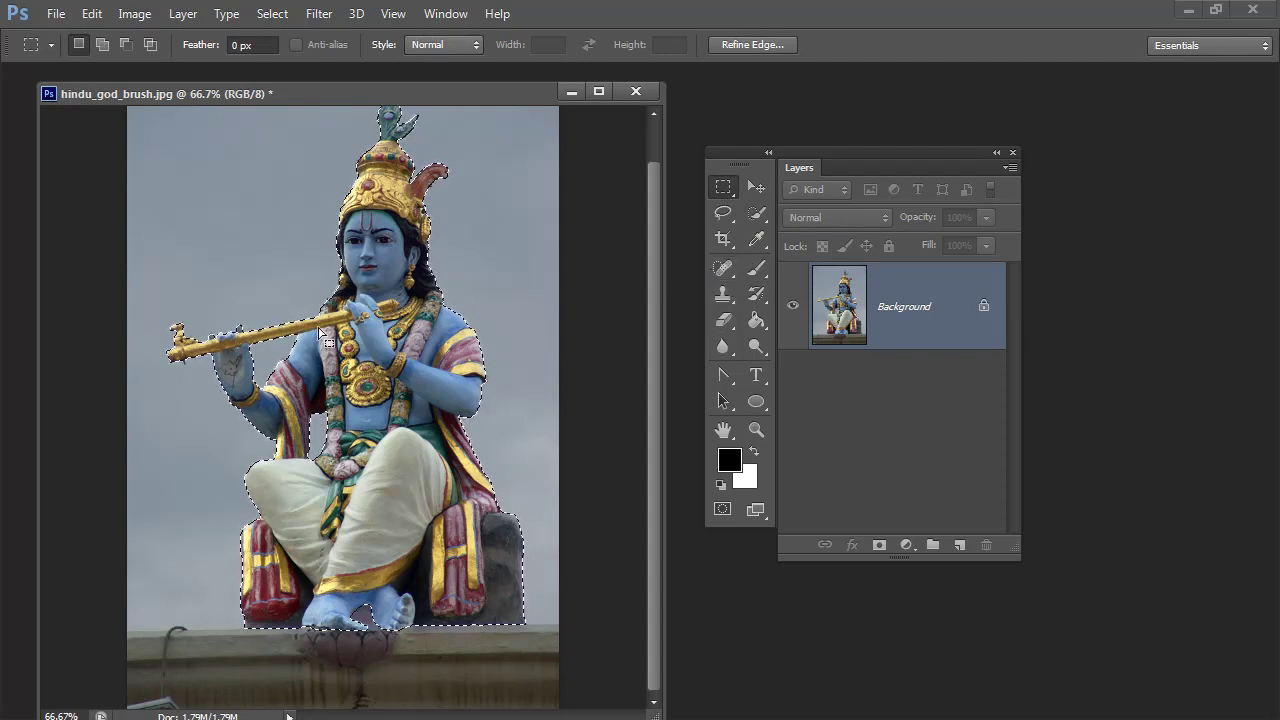
click(132, 14)
mouse_move(145, 62)
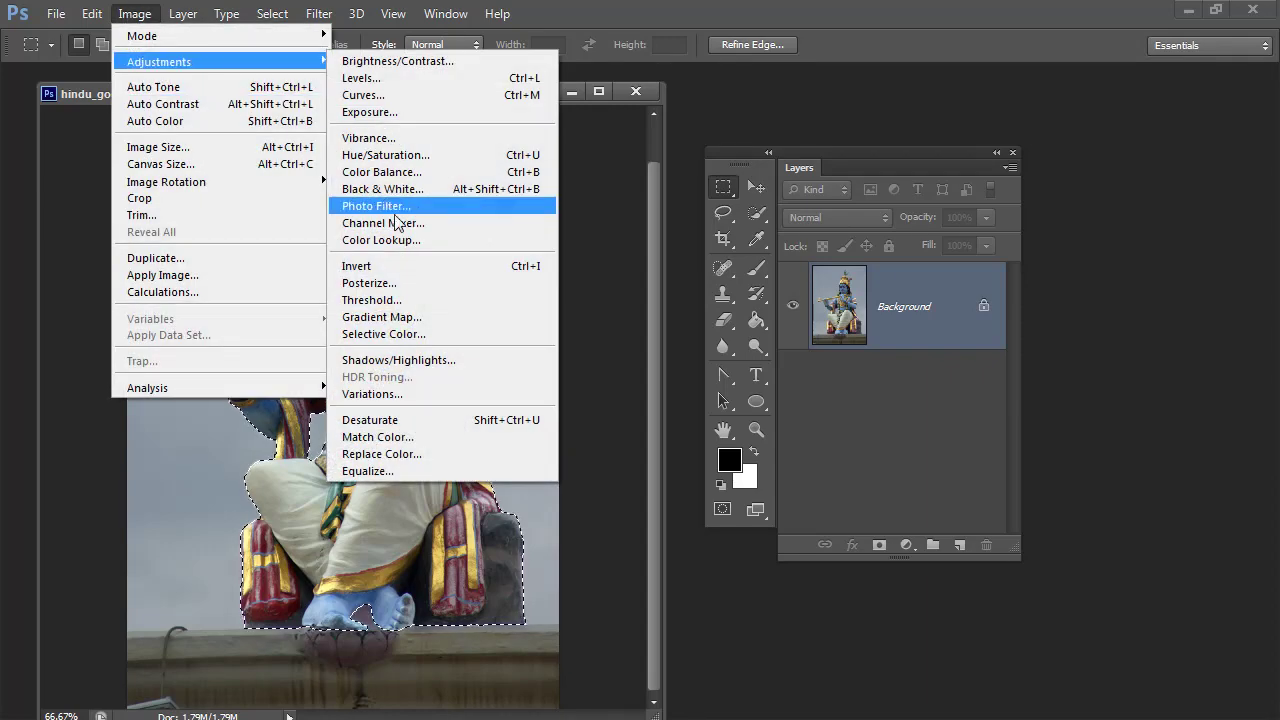
click(412, 266)
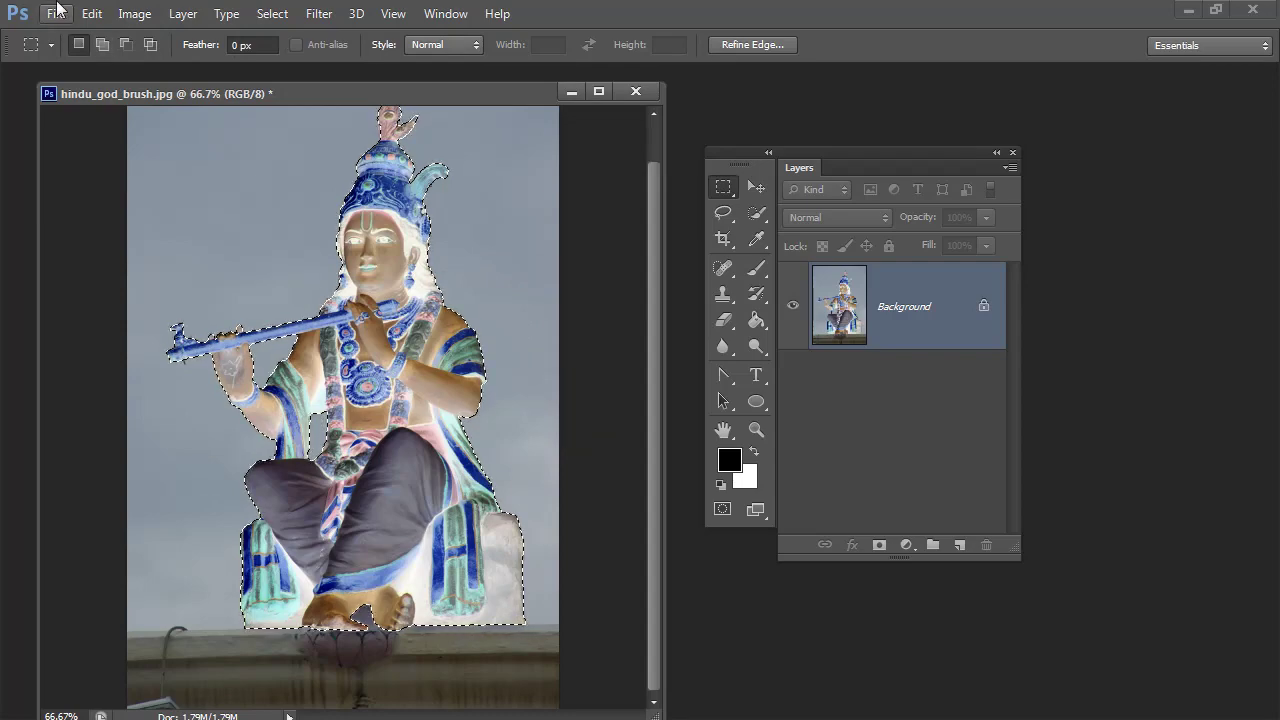
Define a brush preset named 'hindu2' and minimize the photo to reveal Untitled-1
click(90, 14)
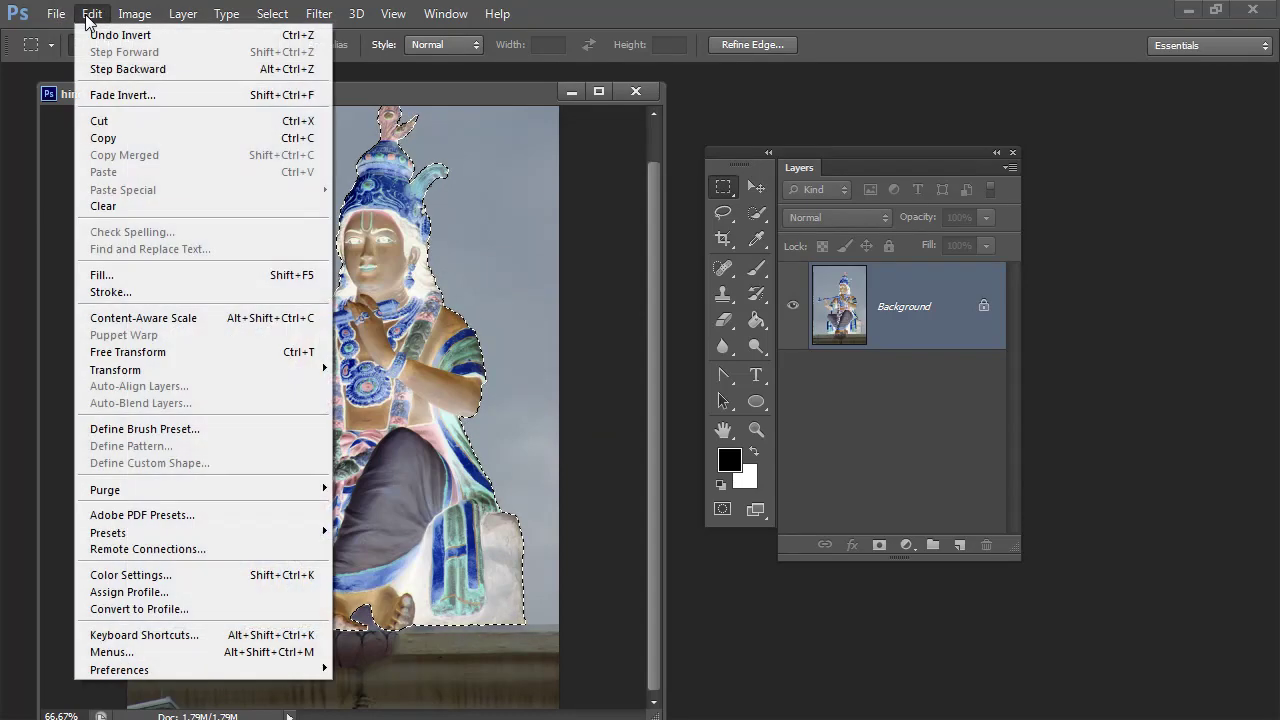
click(229, 434)
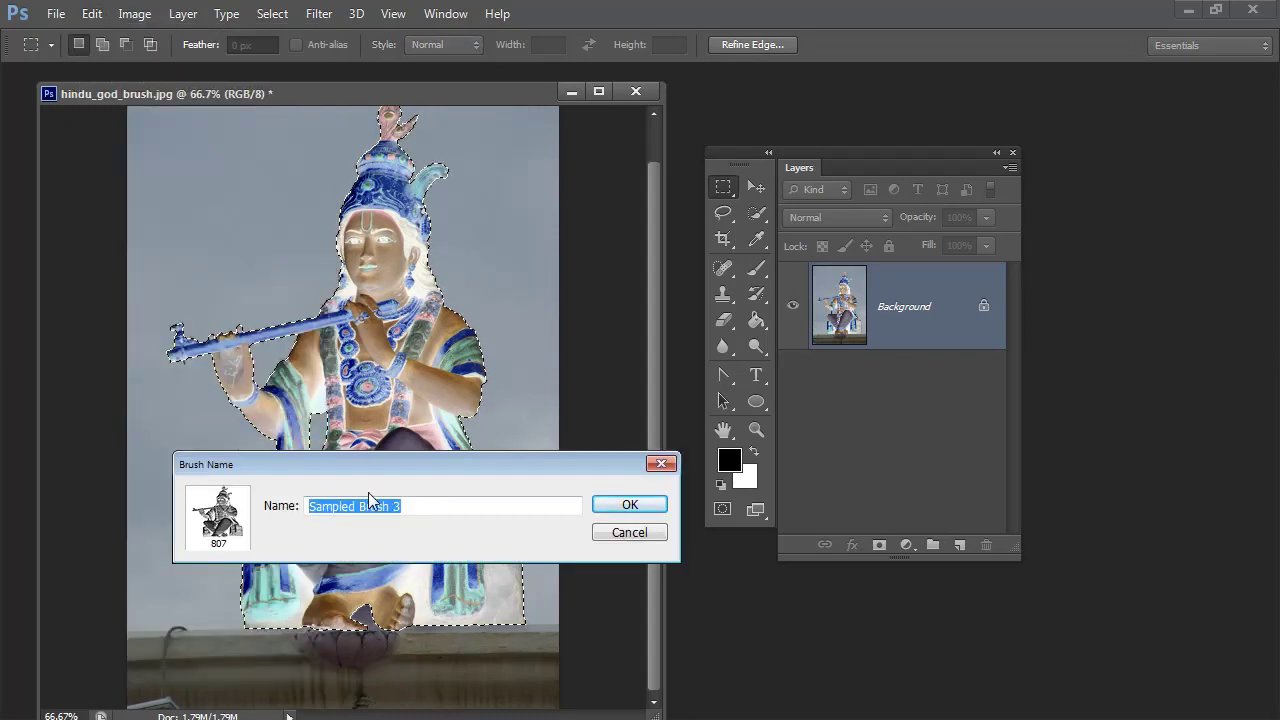
text(hindu2)
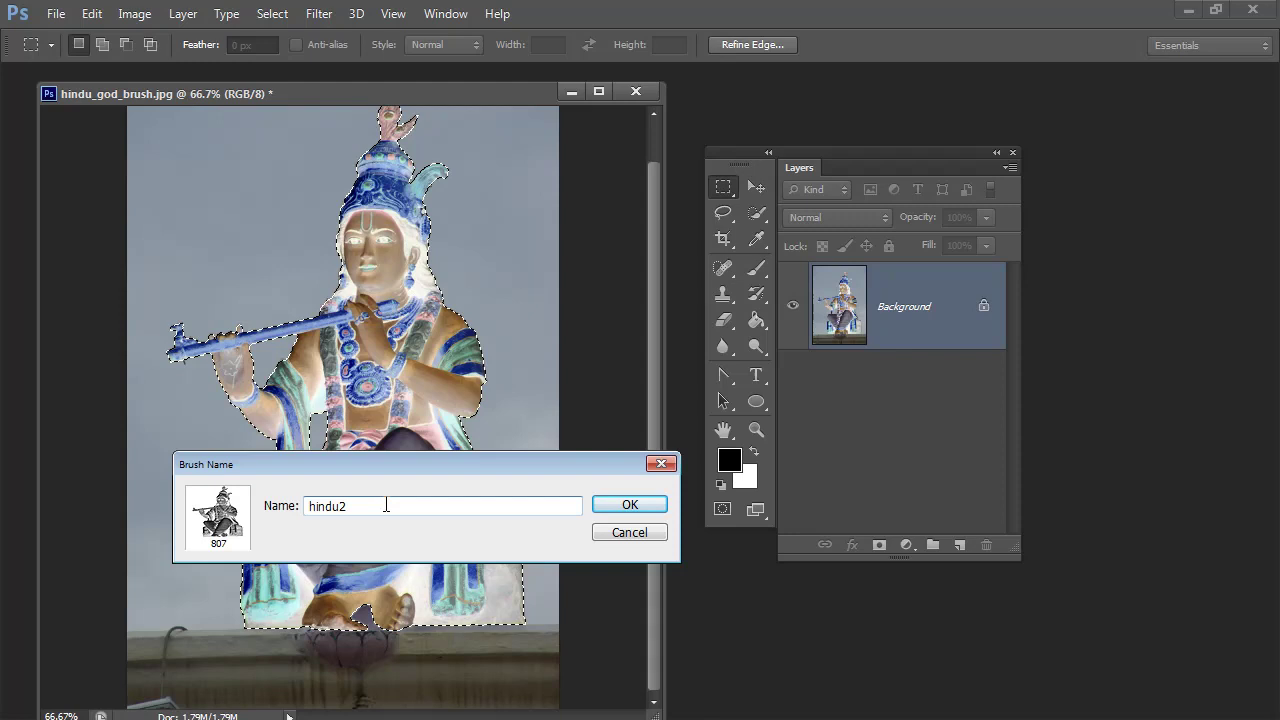
click(618, 505)
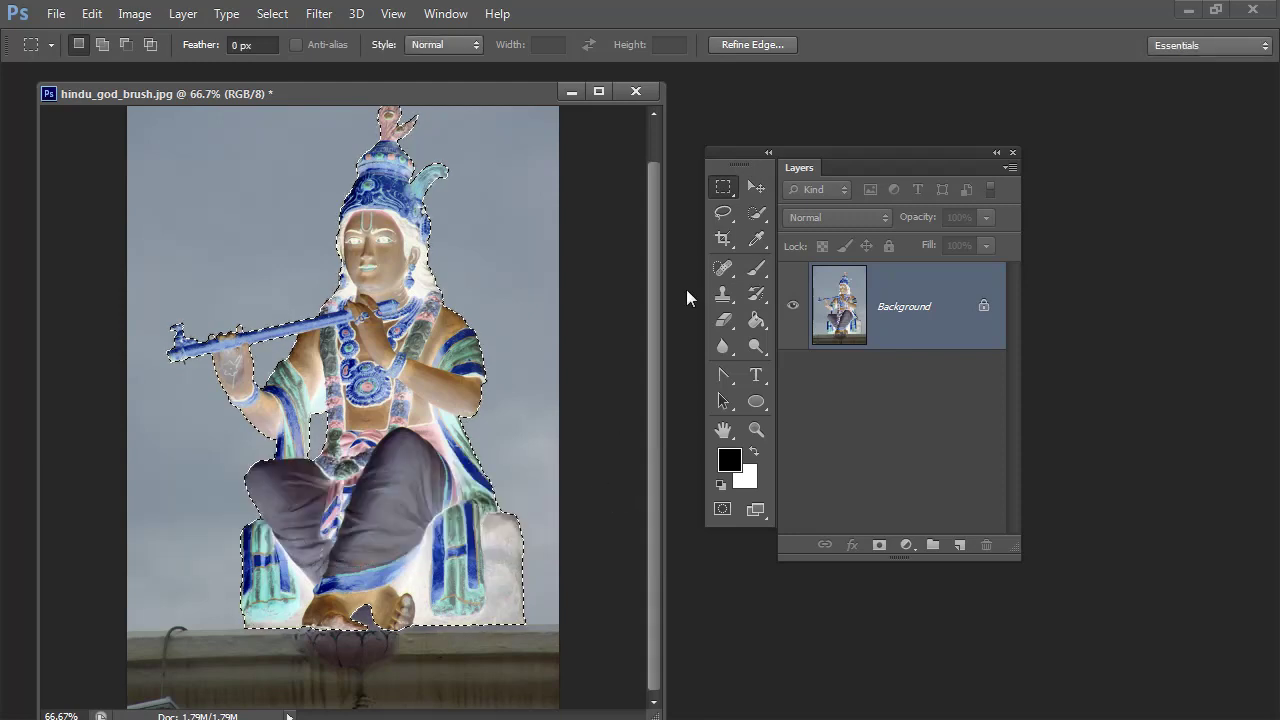
click(571, 91)
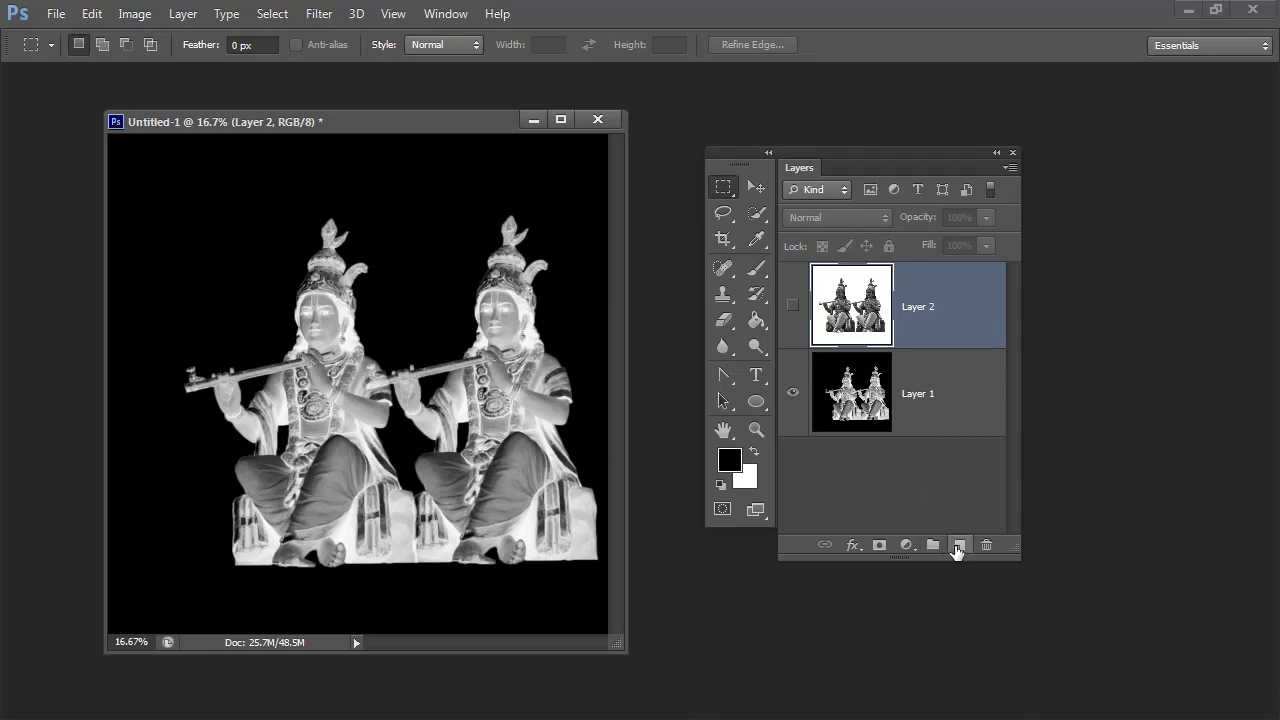
Add a new layer filled with black and set white as the foreground colour
click(958, 545)
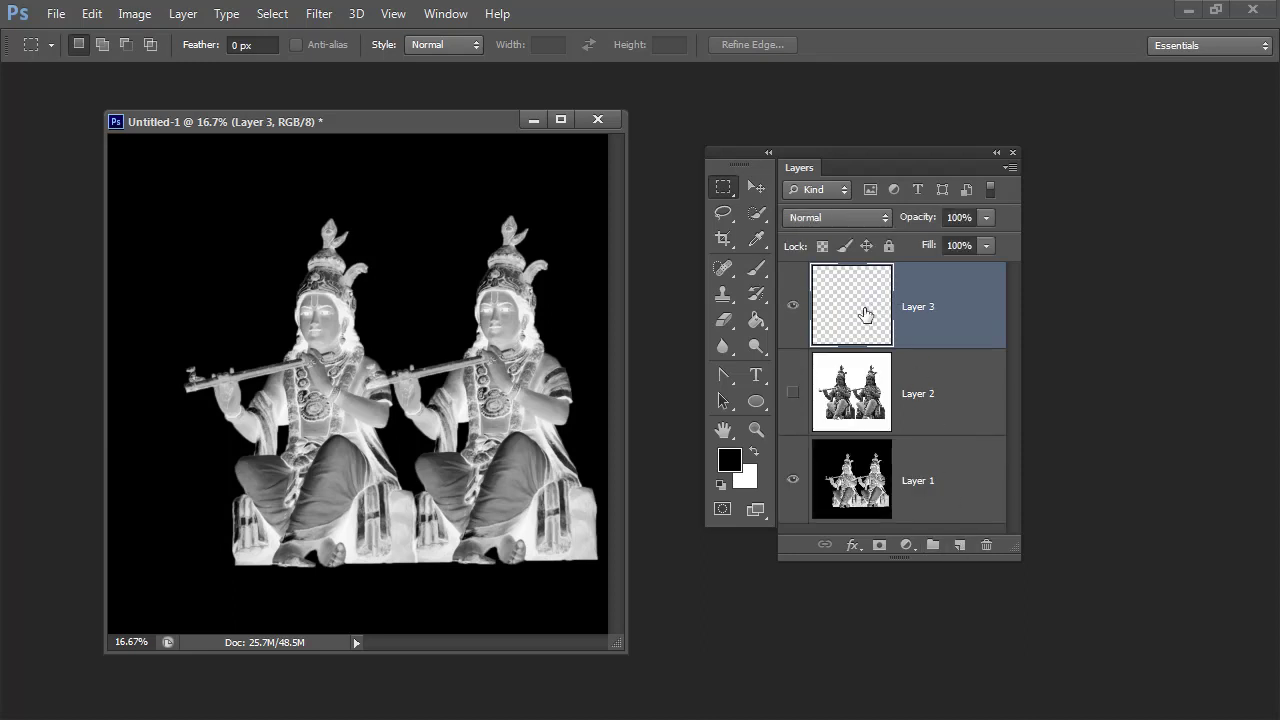
key(alt+BackSpace)
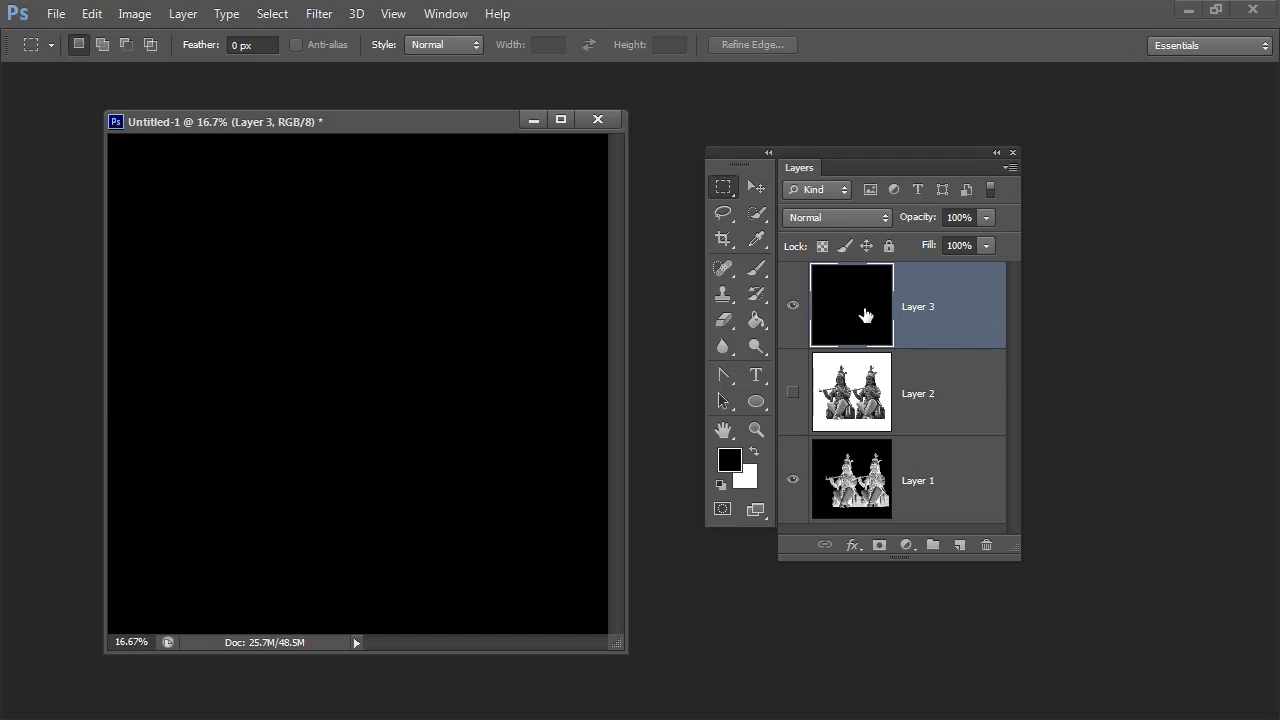
click(750, 450)
Pick the newest 807 statue brush at 2600 px and stamp overlapping statue figures
key(b)
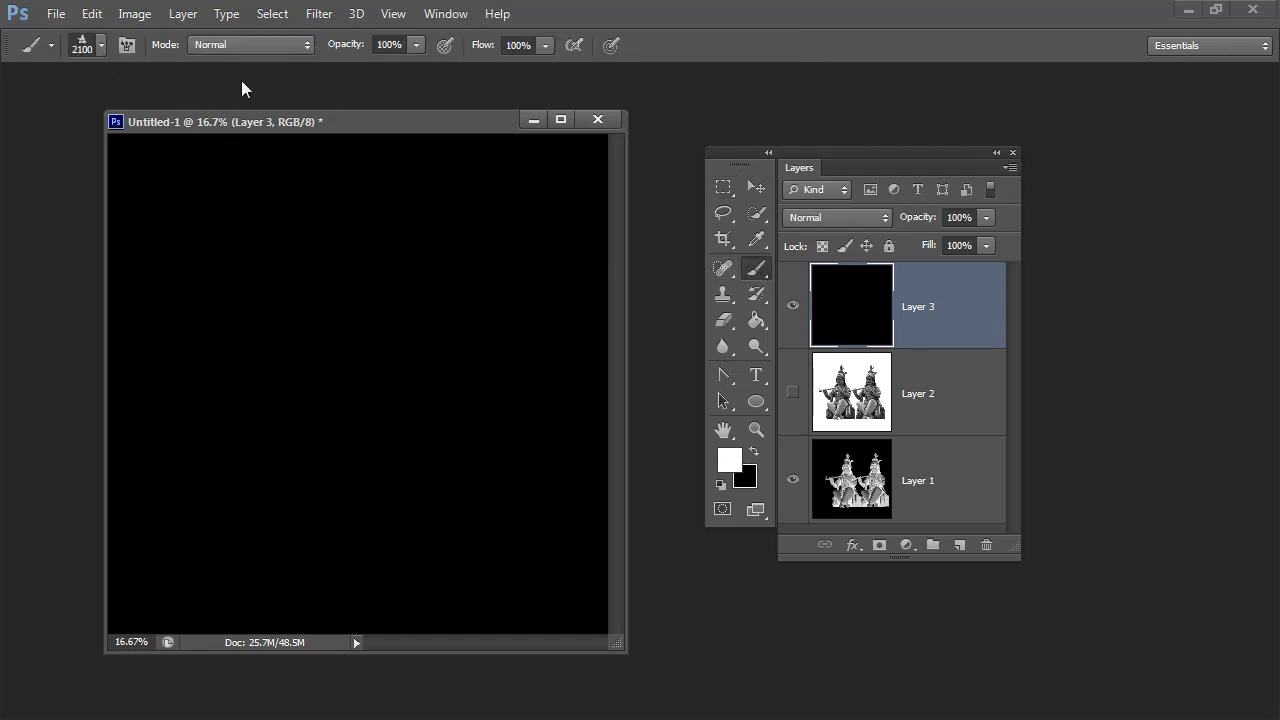
click(90, 48)
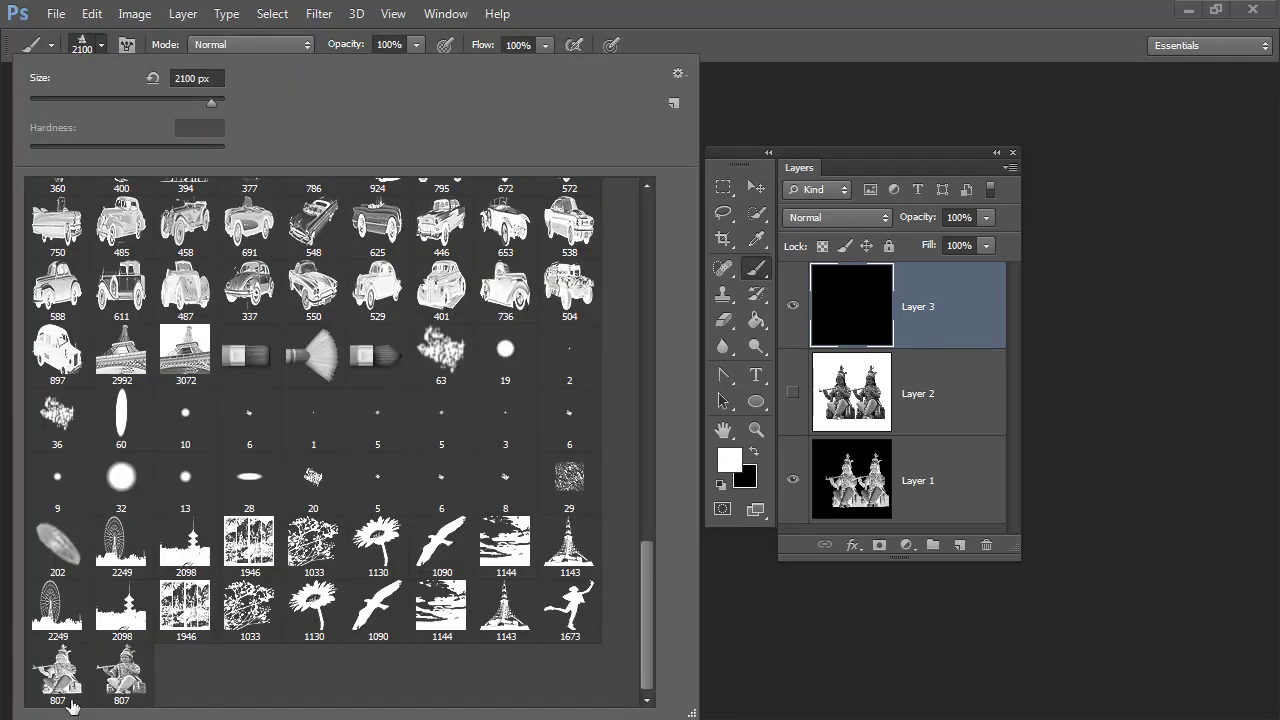
click(120, 680)
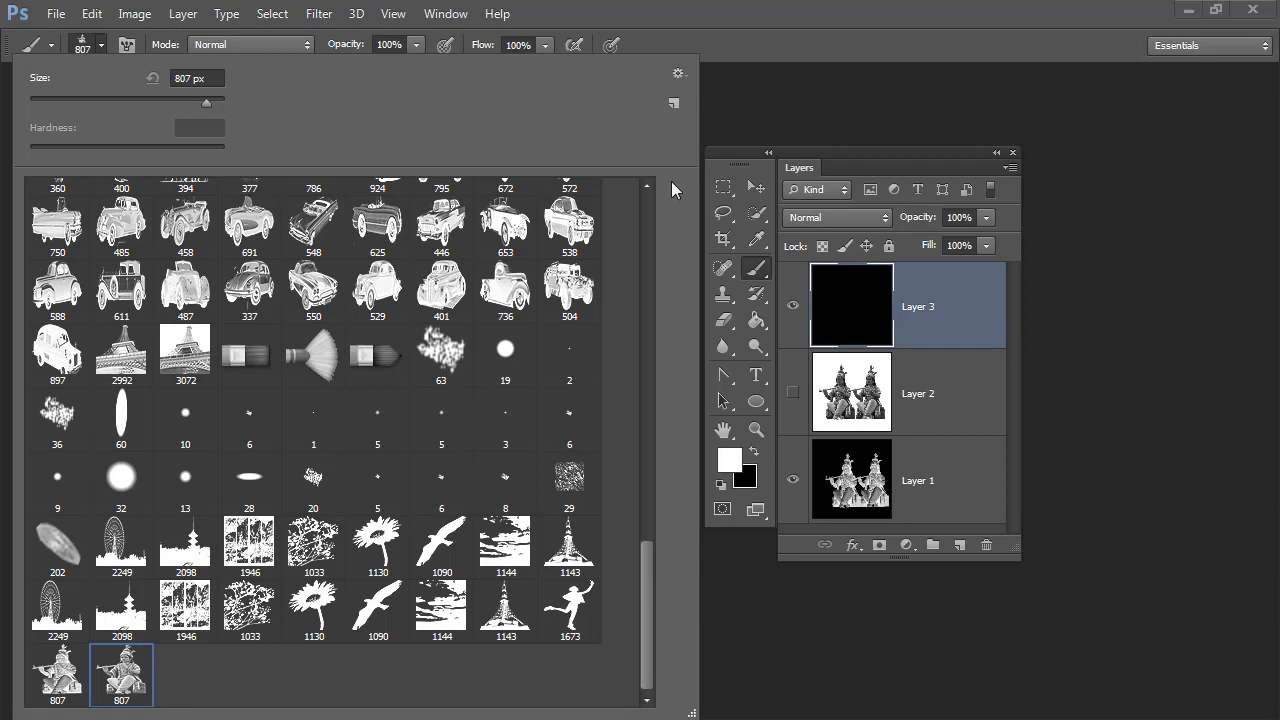
click(756, 10)
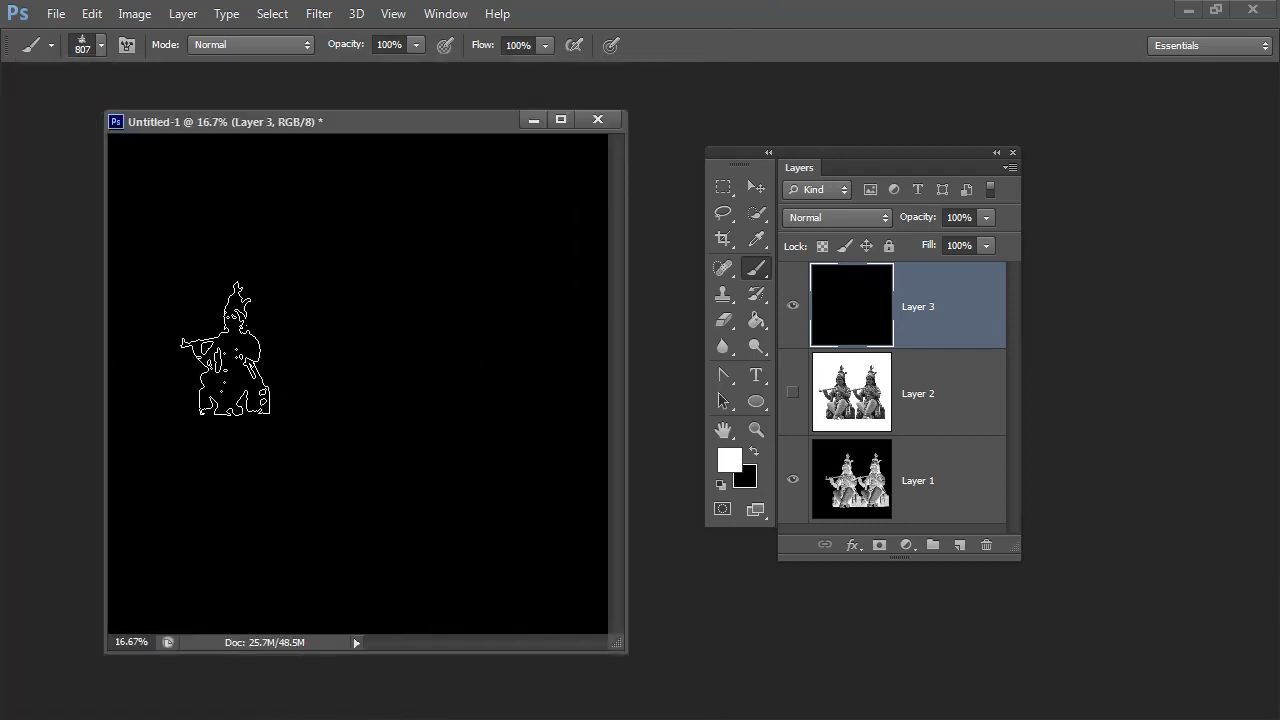
key(bracketright)
key(bracketright)
key(bracketright)
key(bracketright)
key(bracketright)
key(bracketright)
key(bracketright)
key(bracketright)
key(bracketright)
key(bracketright)
key(bracketright)
key(bracketright)
key(bracketright)
key(bracketright)
key(bracketright)
key(bracketright)
key(bracketright)
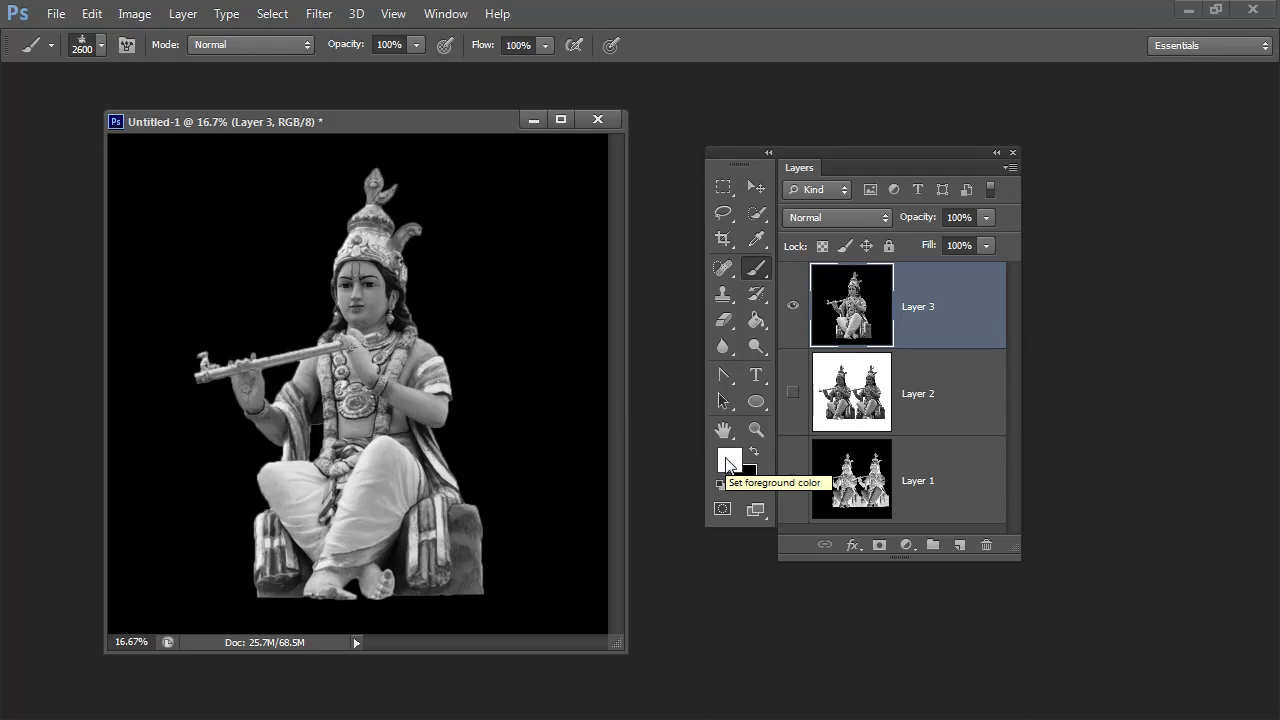
click(486, 384)
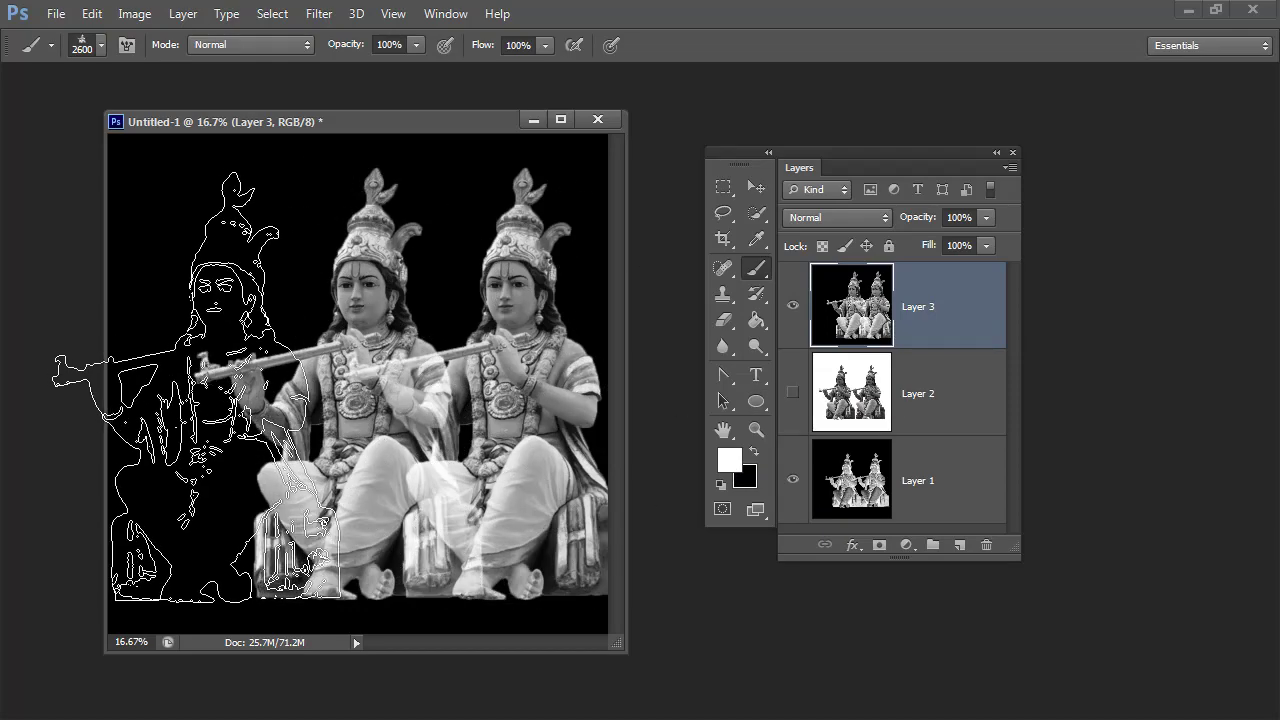
click(194, 384)
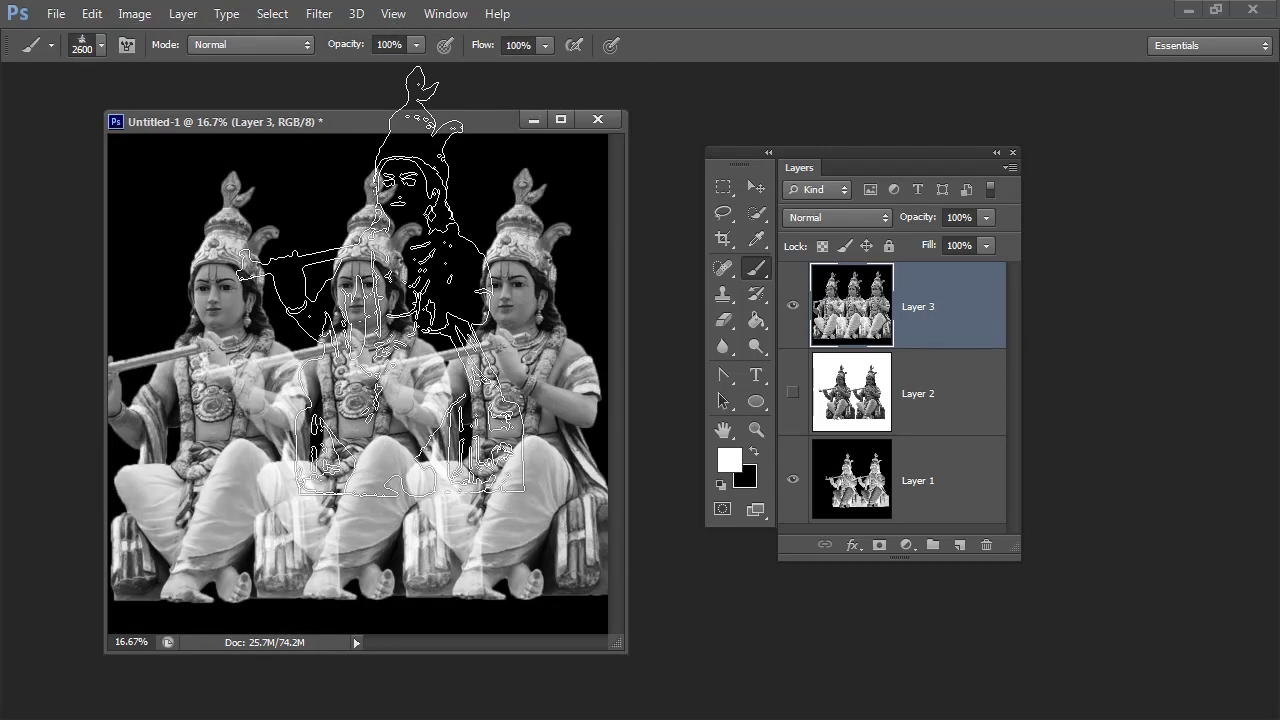
Open the Preset Manager from the Edit menu with Brushes as the preset type
click(90, 16)
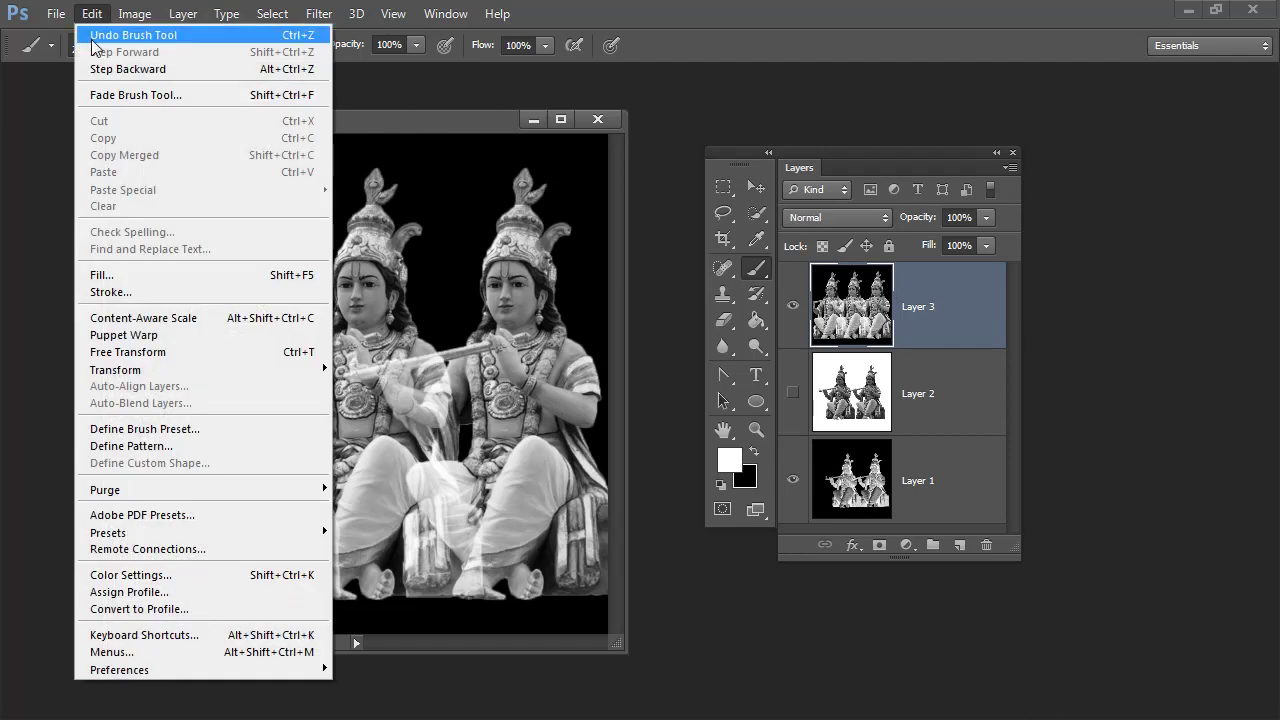
mouse_move(105, 540)
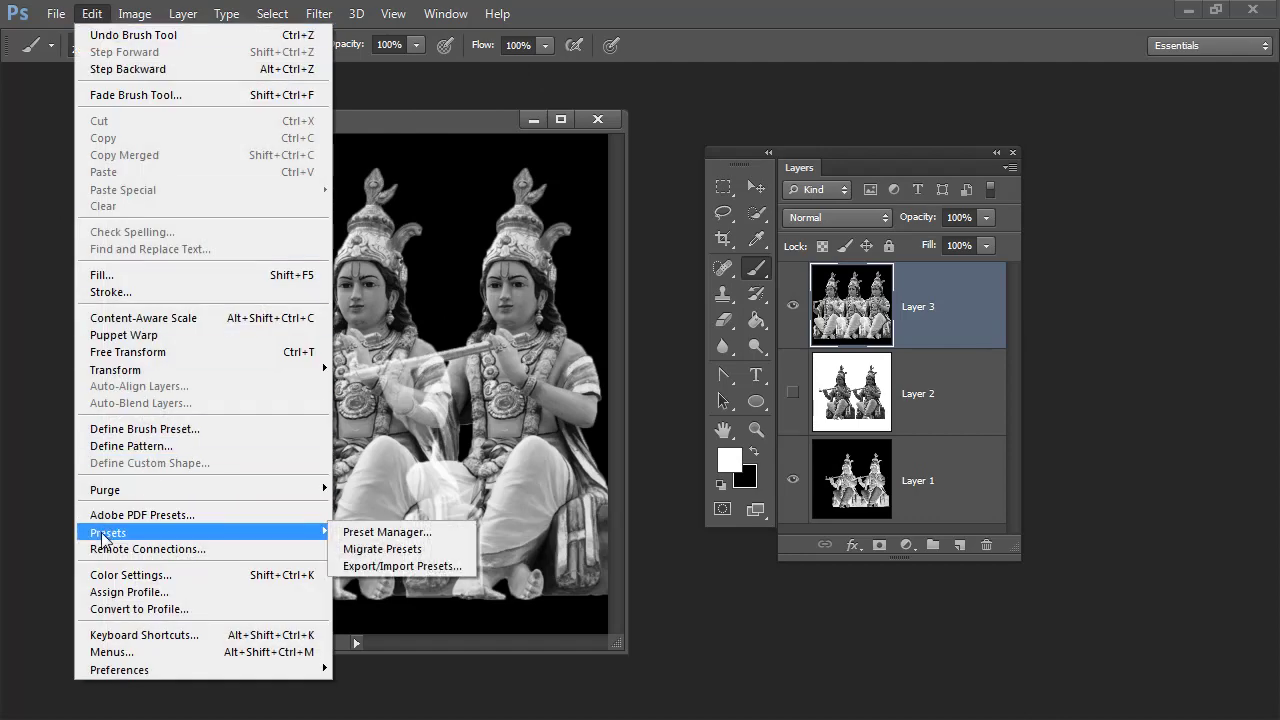
click(420, 540)
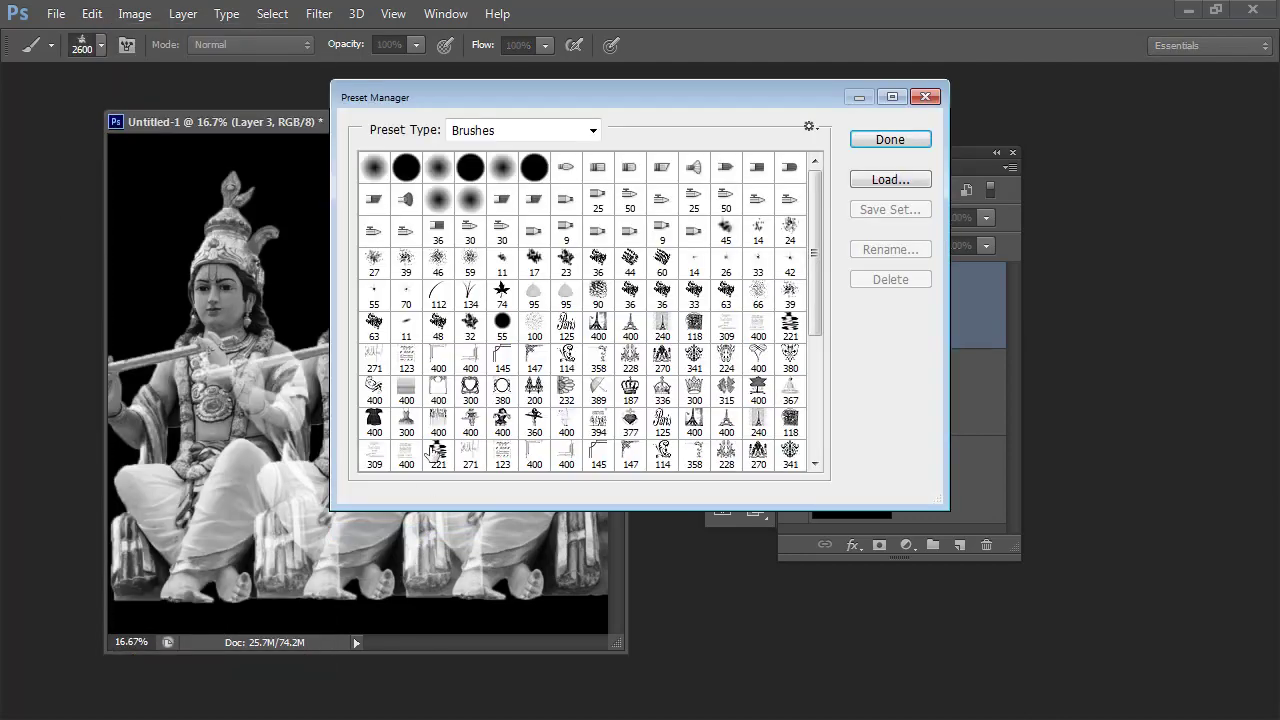
mouse_move(513, 99)
mouse_down()
mouse_move(387, 91)
mouse_move(319, 104)
mouse_up()
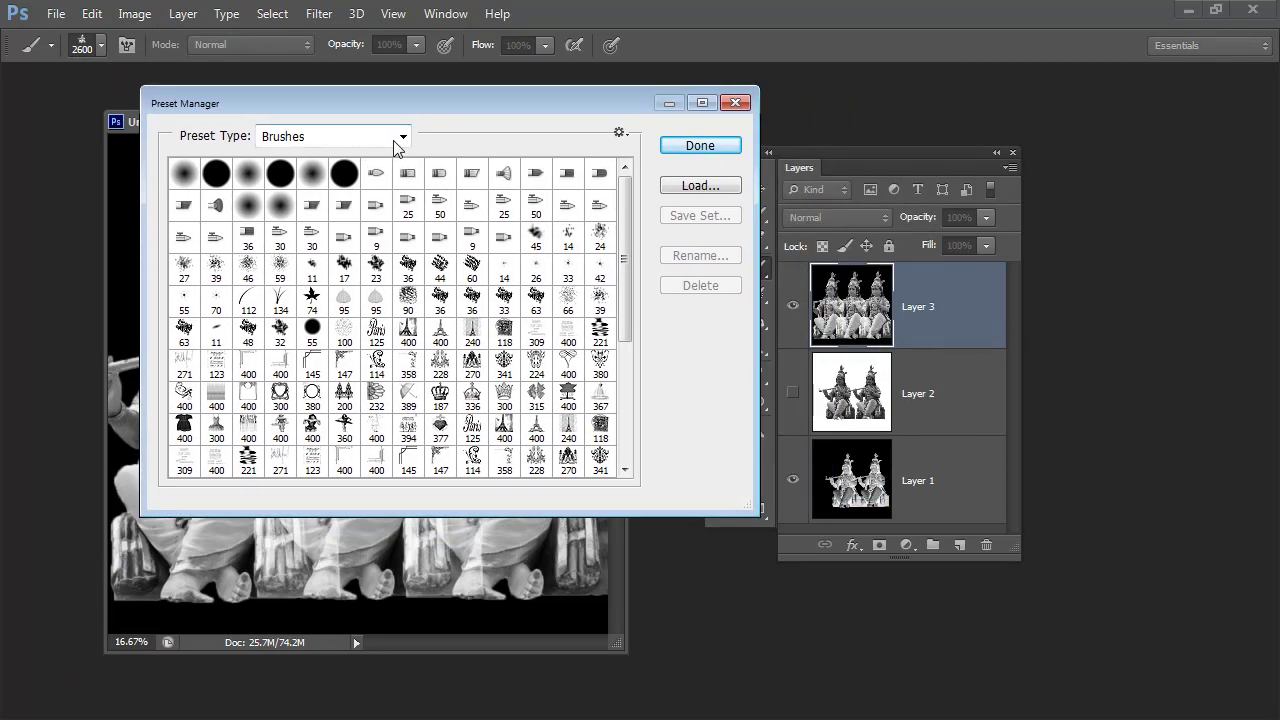
click(402, 138)
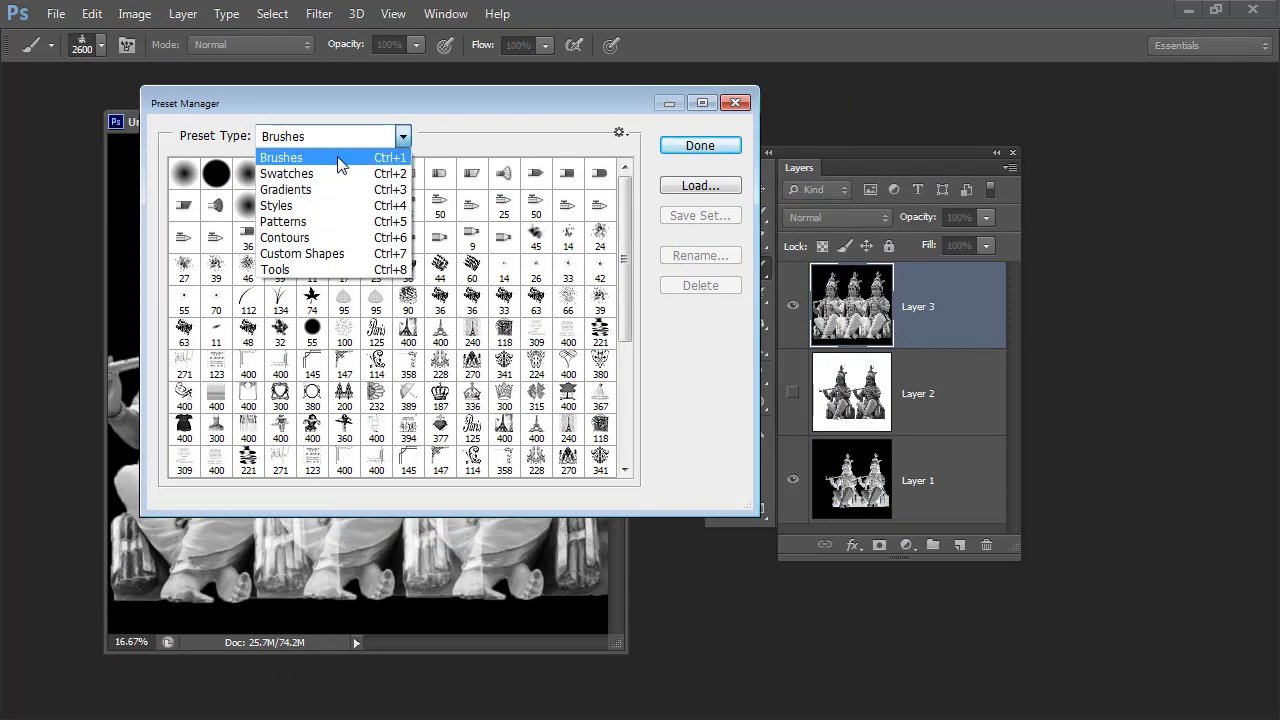
click(340, 162)
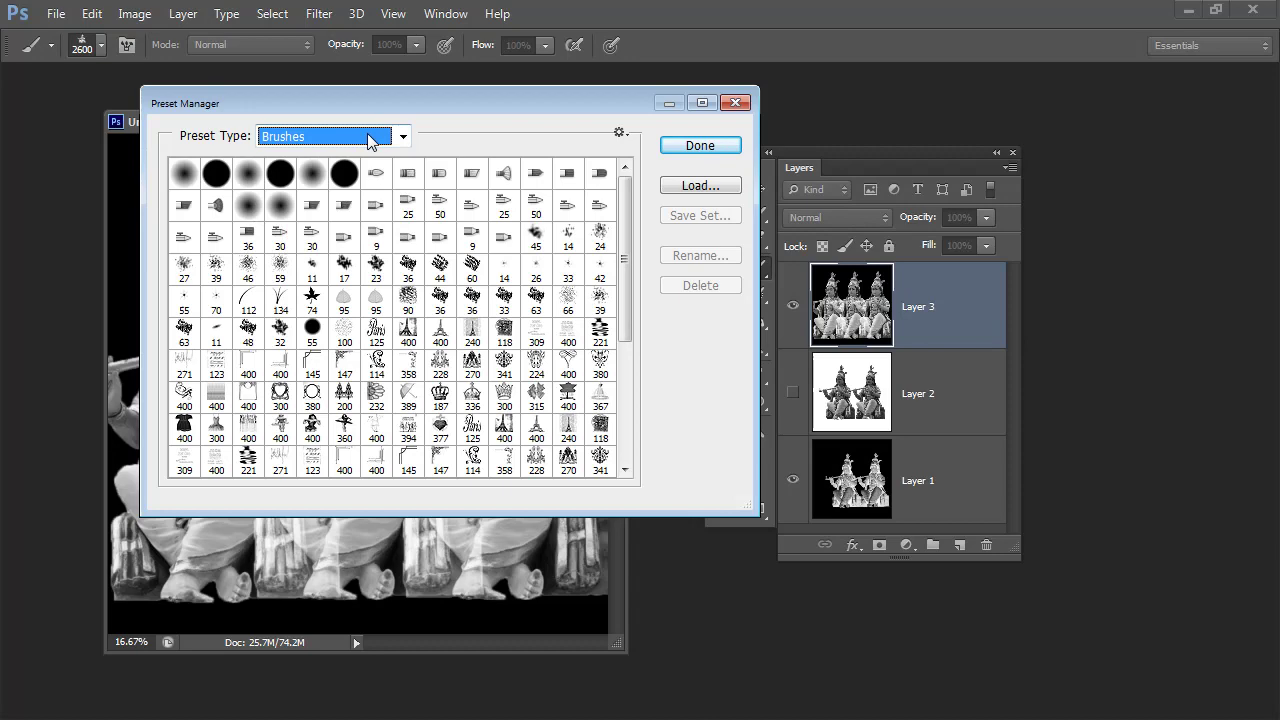
Select the 1673 and both 807 statue brushes and save them as brush set 'helenset'
drag(627, 330, 610, 482)
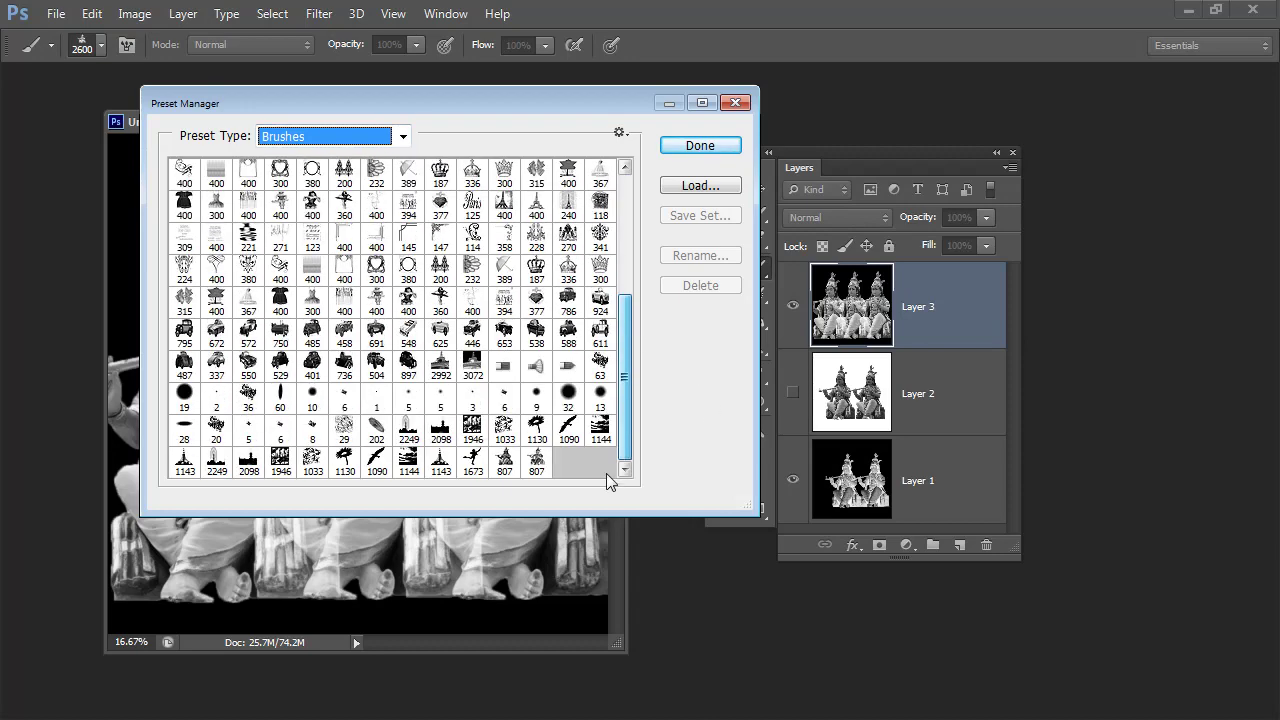
click(530, 472)
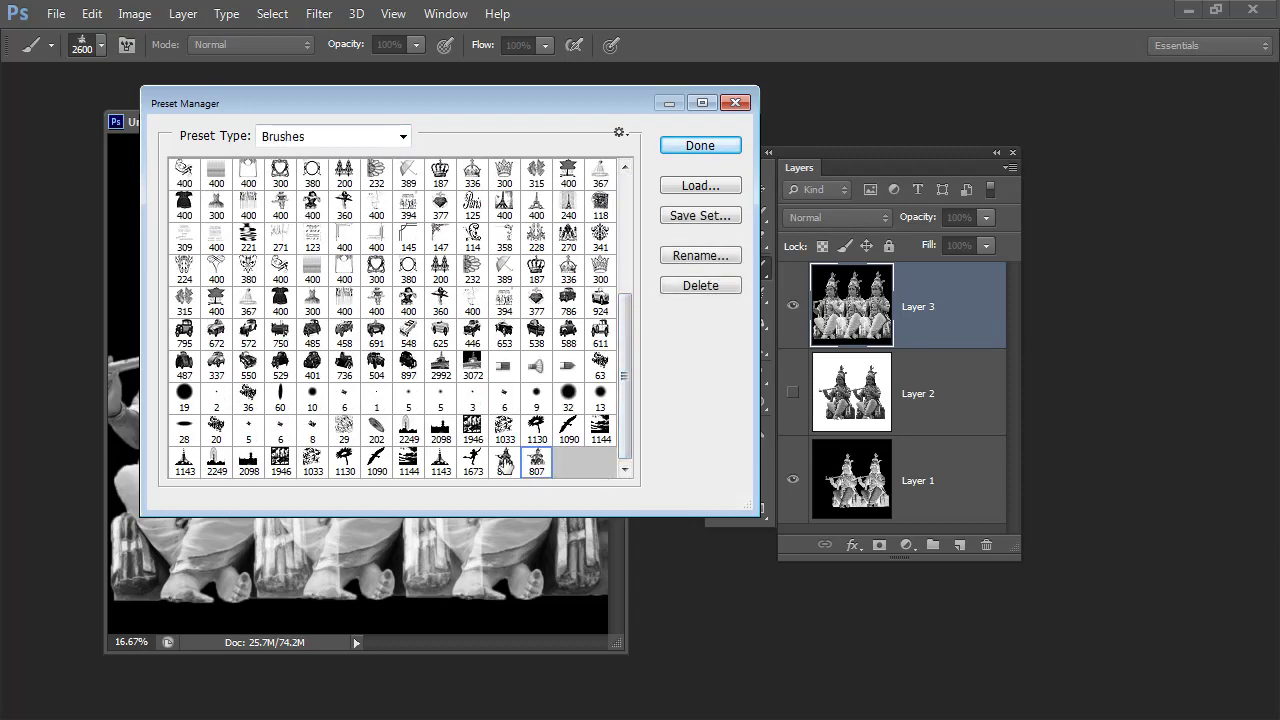
click(505, 463)
shift+click(474, 465)
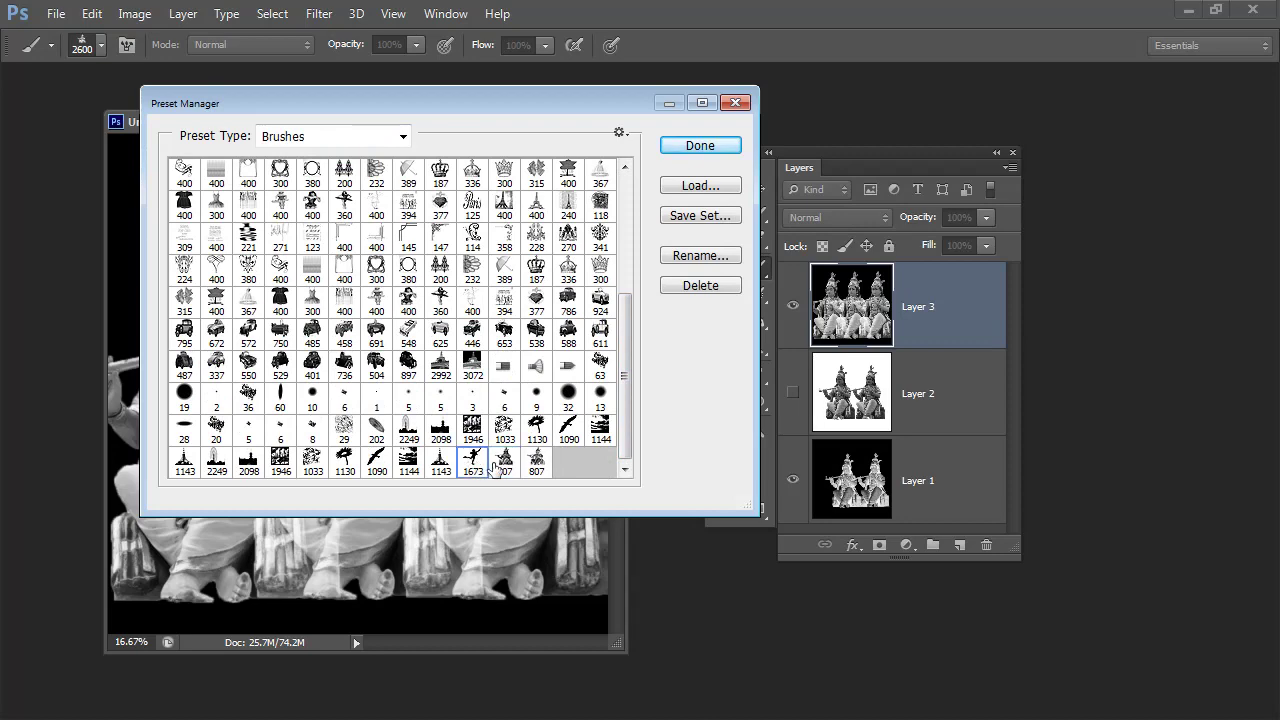
shift+click(537, 463)
click(700, 216)
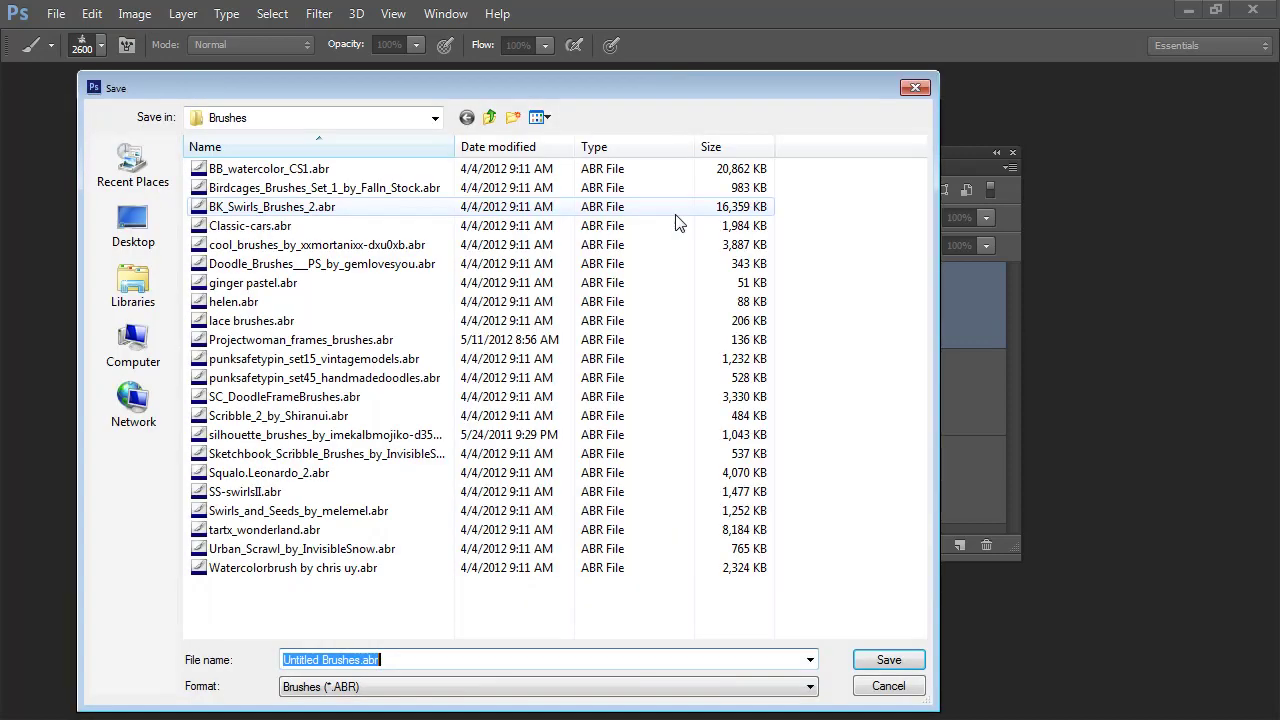
text(h)
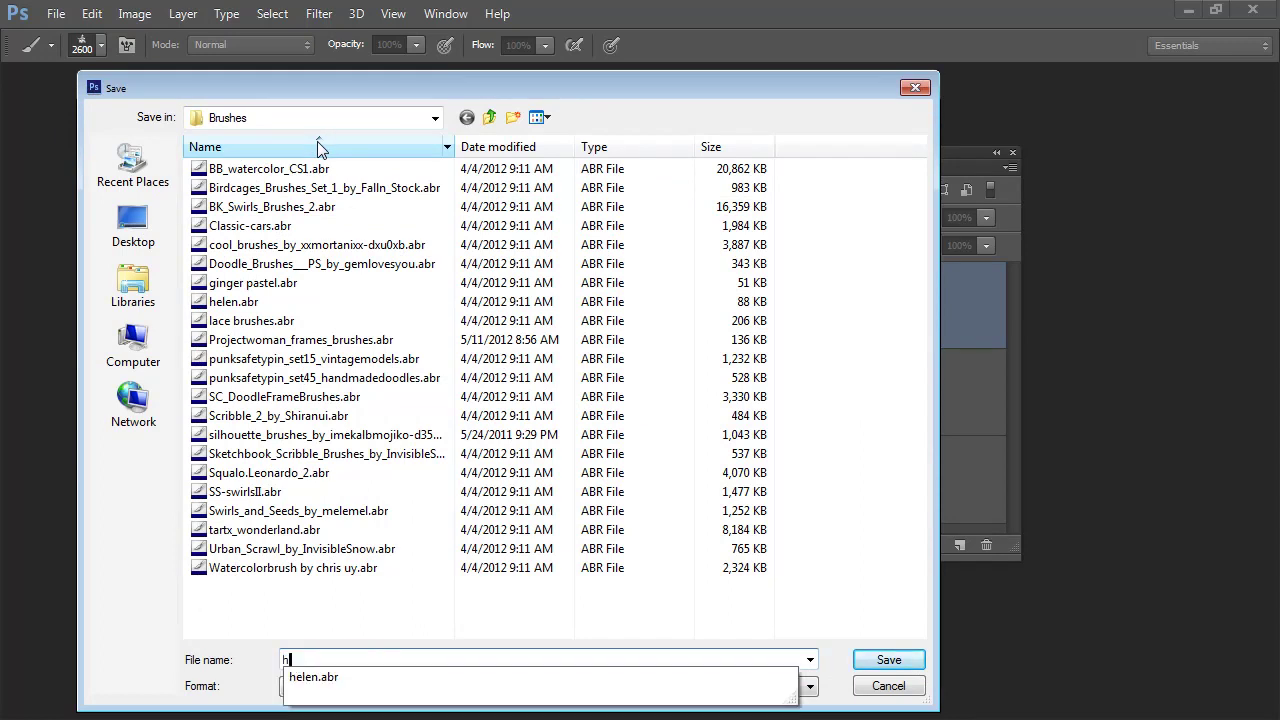
text(elenset)
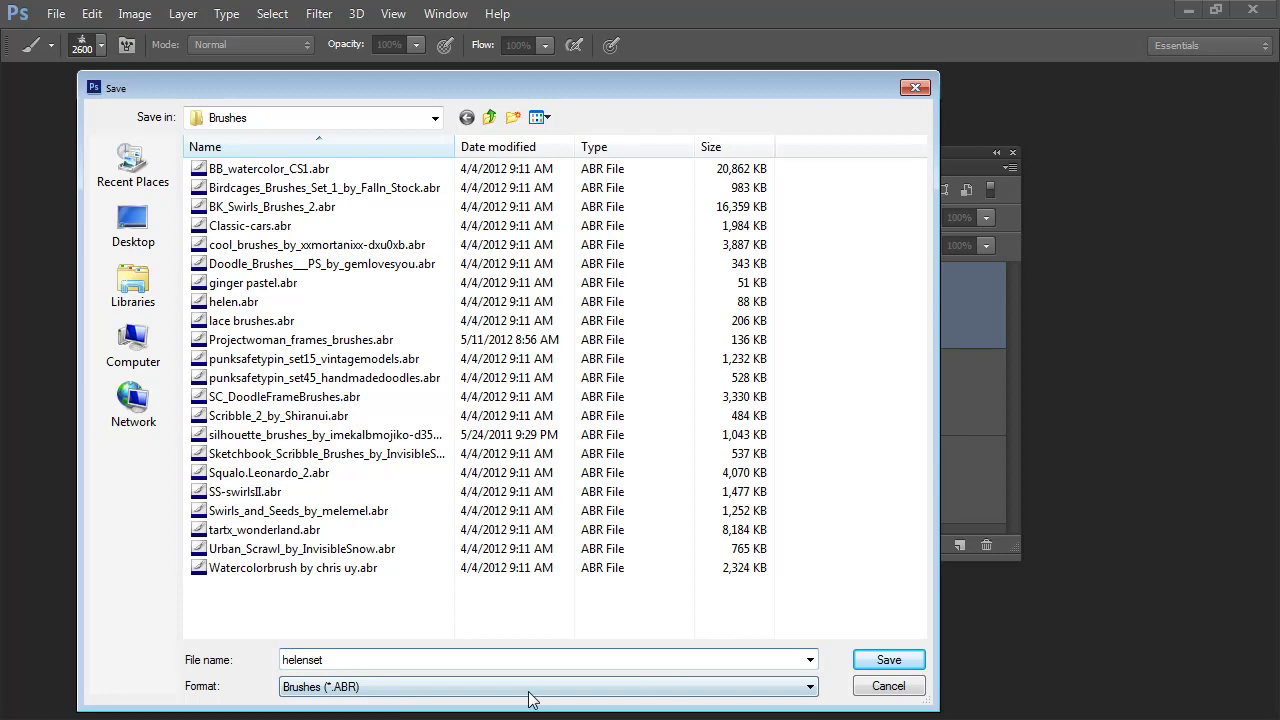
click(872, 665)
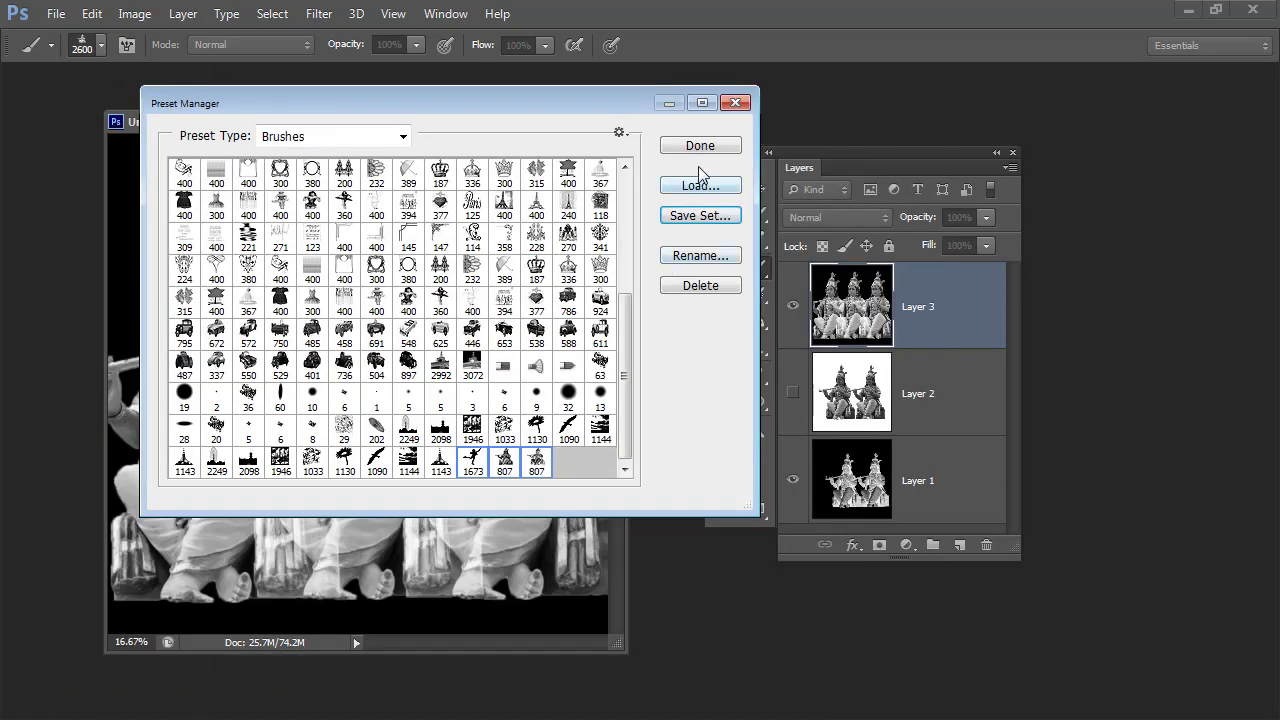
Close the Preset Manager to return to the Untitled-1 canvas with its three statue stamps
click(735, 104)
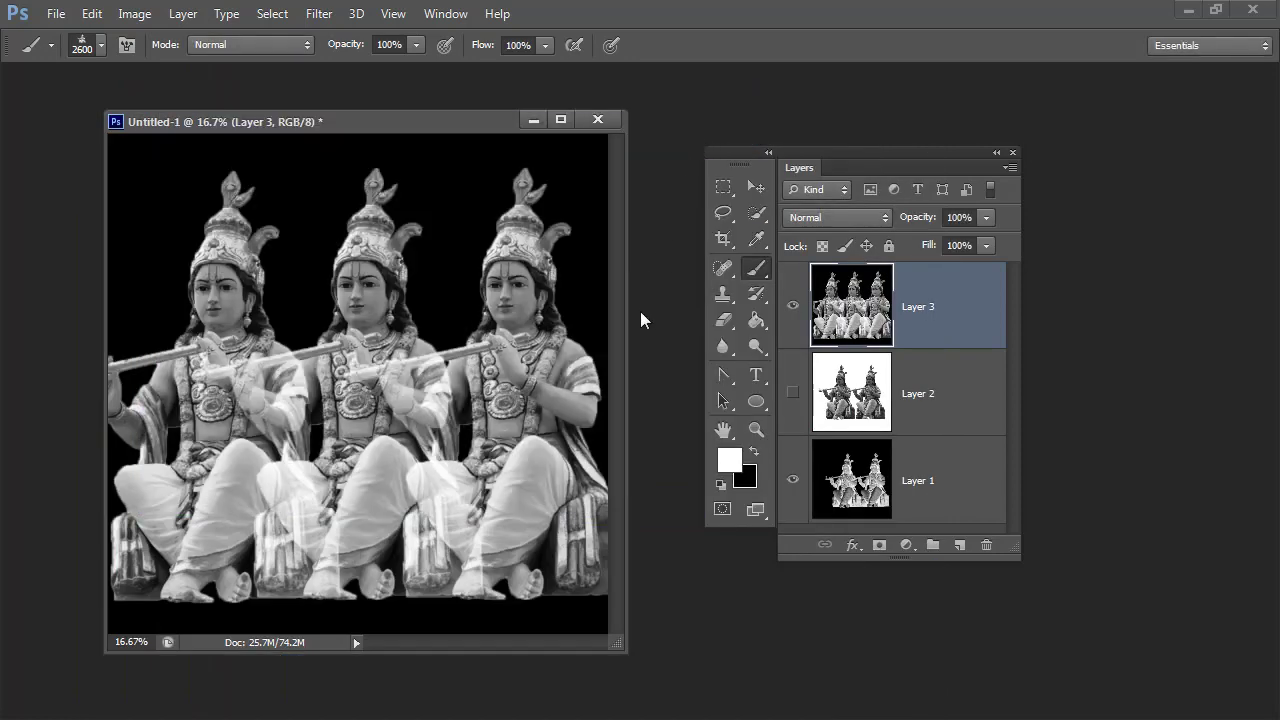